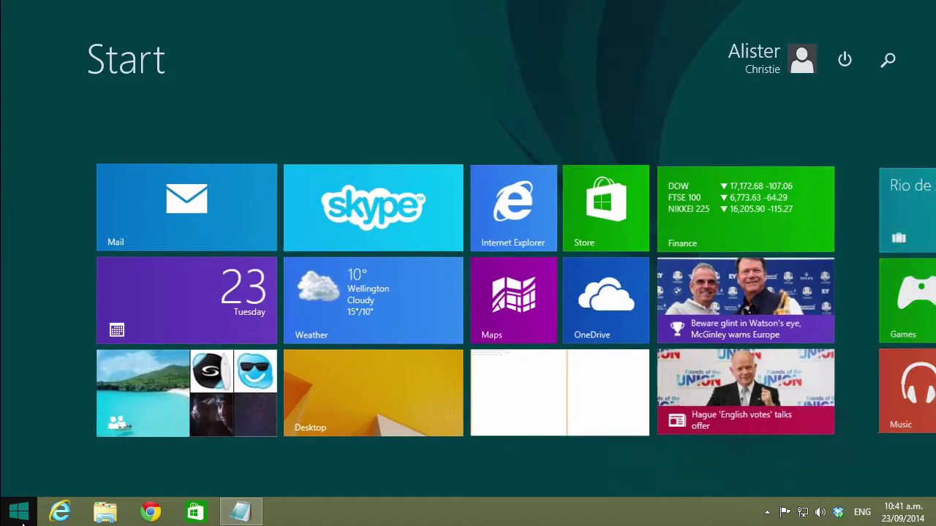
- Search the Start screen for 'calcu' and launch the desktop Calculator result
left_click(887, 61)
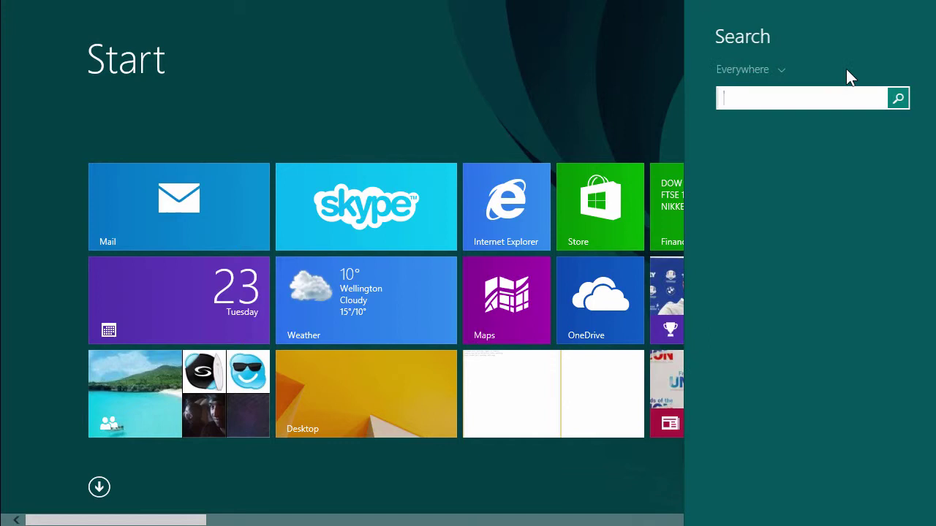
type("calculator")
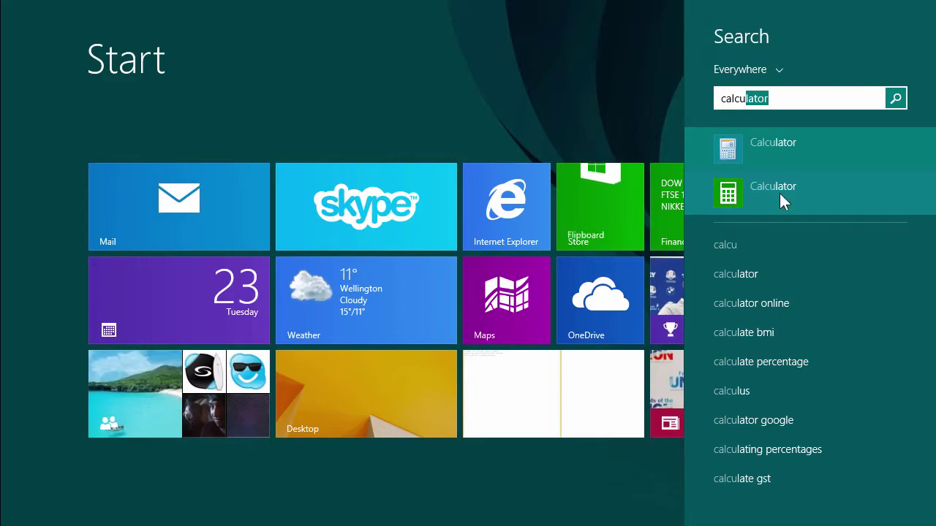
left_click(774, 148)
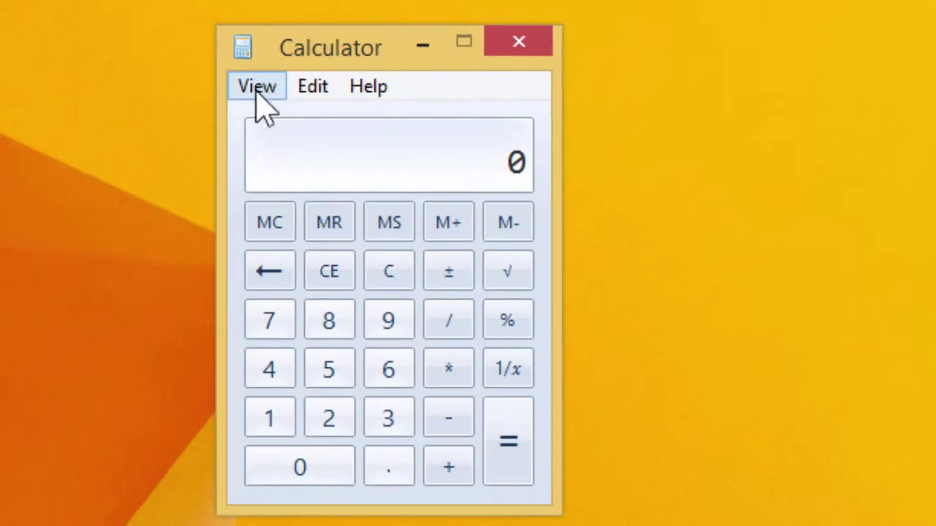
- Calculate 1 + 2 = 3, then negate the result twice, back to 3
left_click(278, 430)
left_click(448, 465)
left_click(329, 423)
left_click(499, 457)
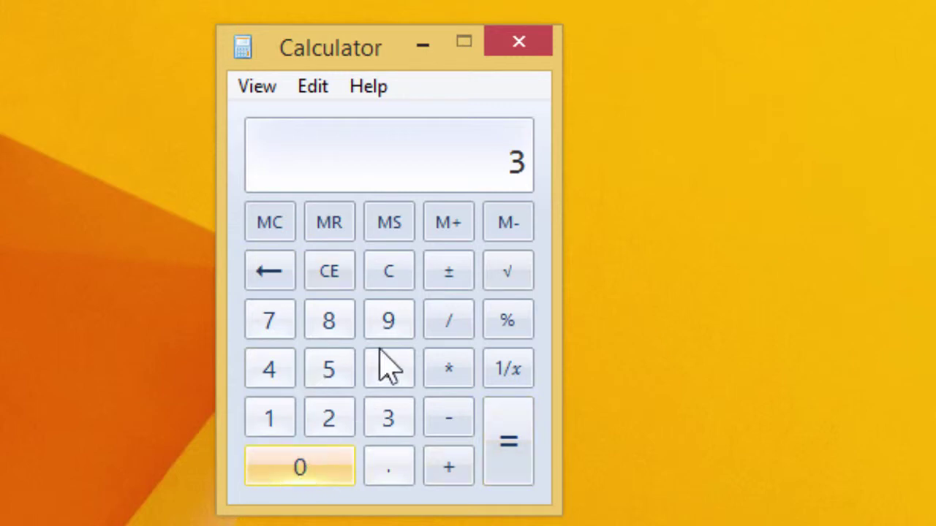
left_click(453, 274)
left_click(464, 282)
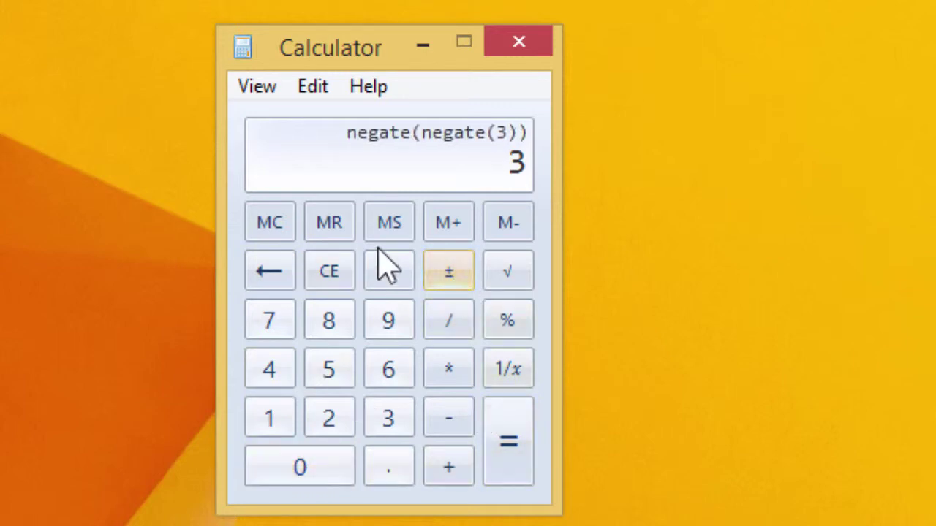
- Start adding 36, backspace the 6, then clear everything to 0
left_click(447, 472)
left_click(400, 373)
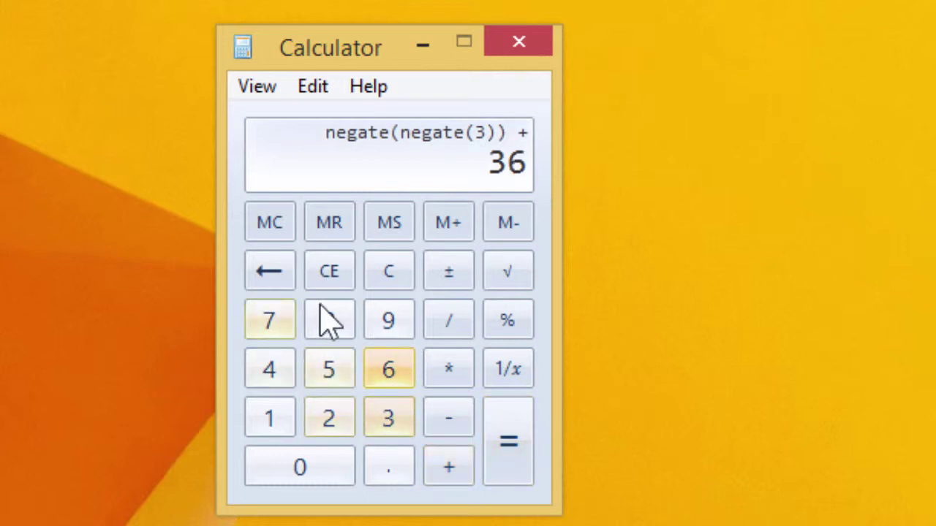
left_click(270, 282)
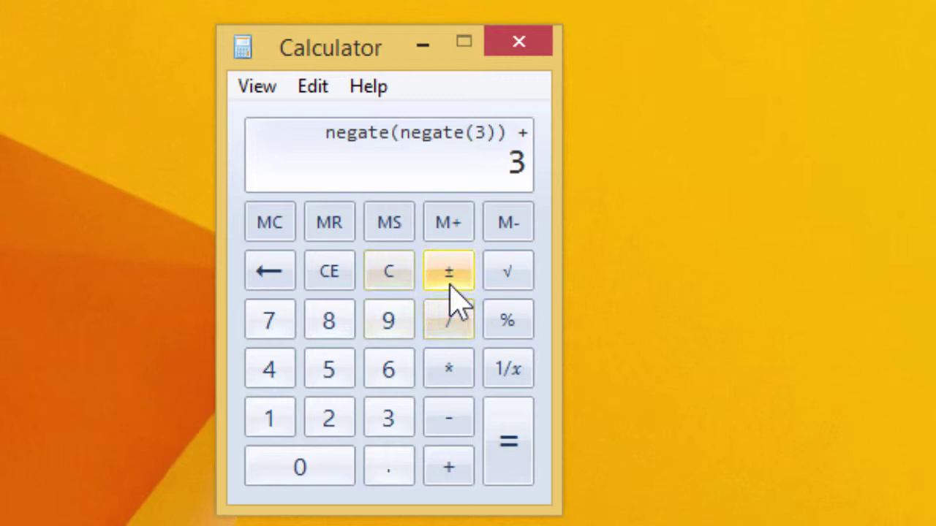
left_click(390, 278)
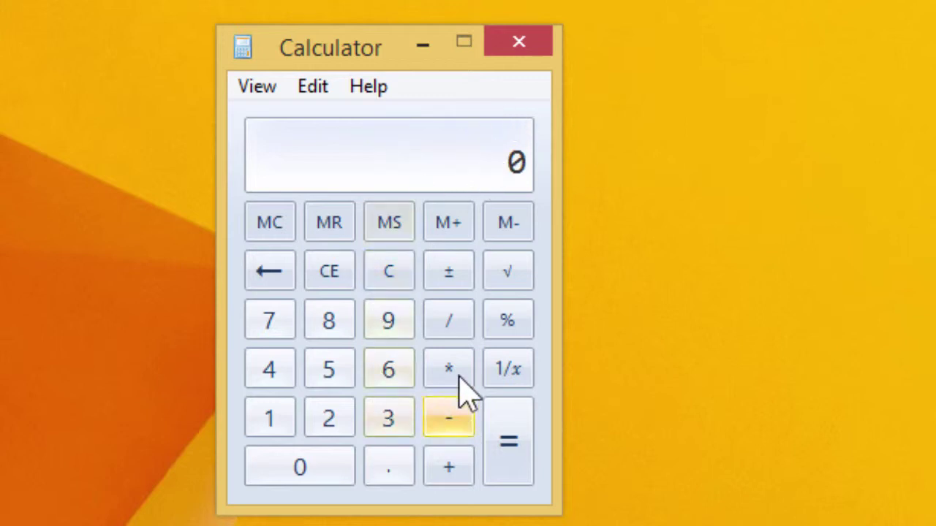
- Enter 1 + 6, clear the entry 6, and replace it with 3 to get 4
left_click(284, 417)
left_click(448, 466)
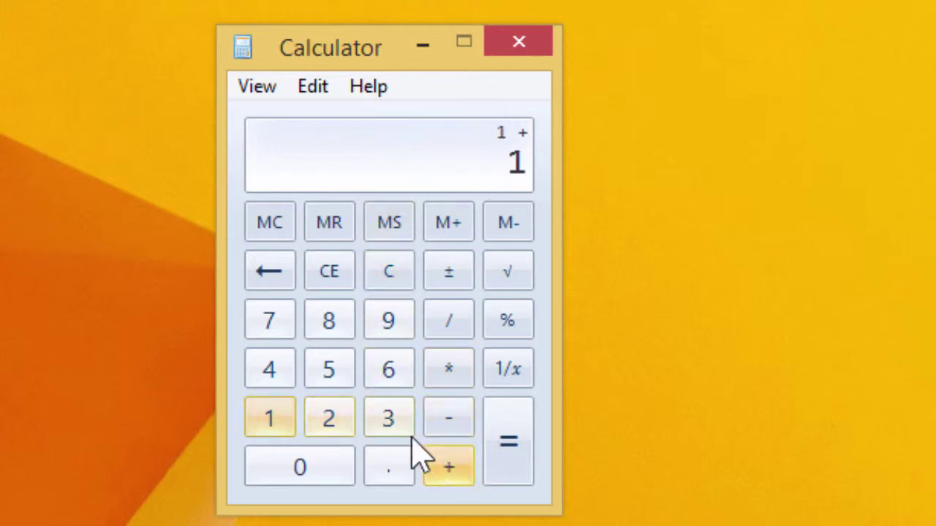
left_click(389, 369)
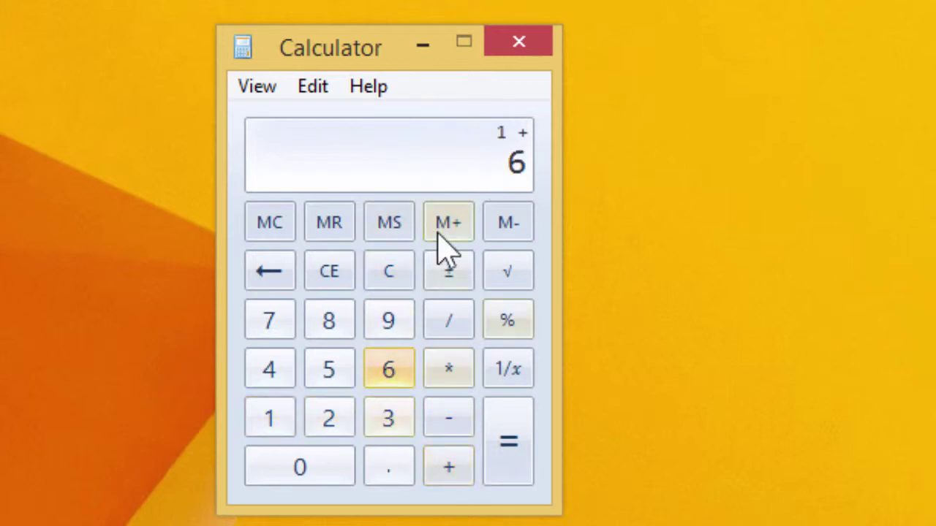
left_click(332, 279)
left_click(388, 424)
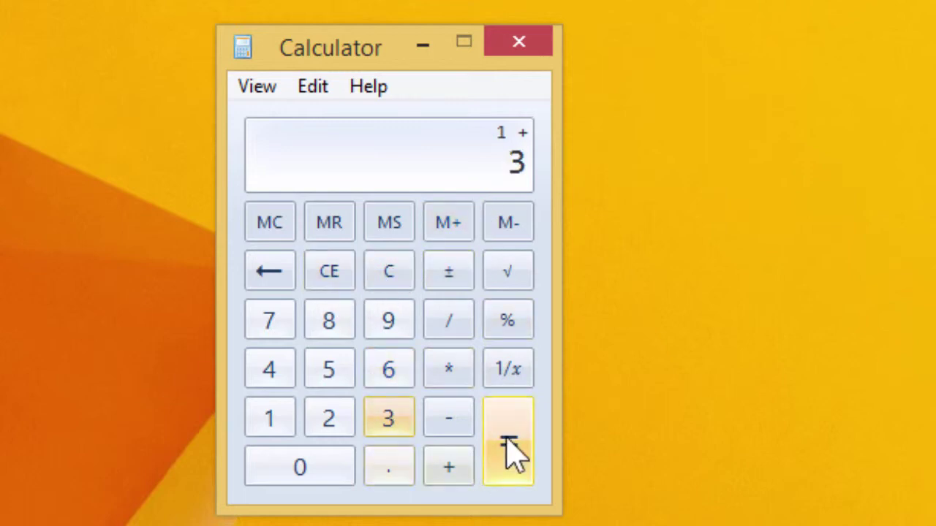
left_click(510, 450)
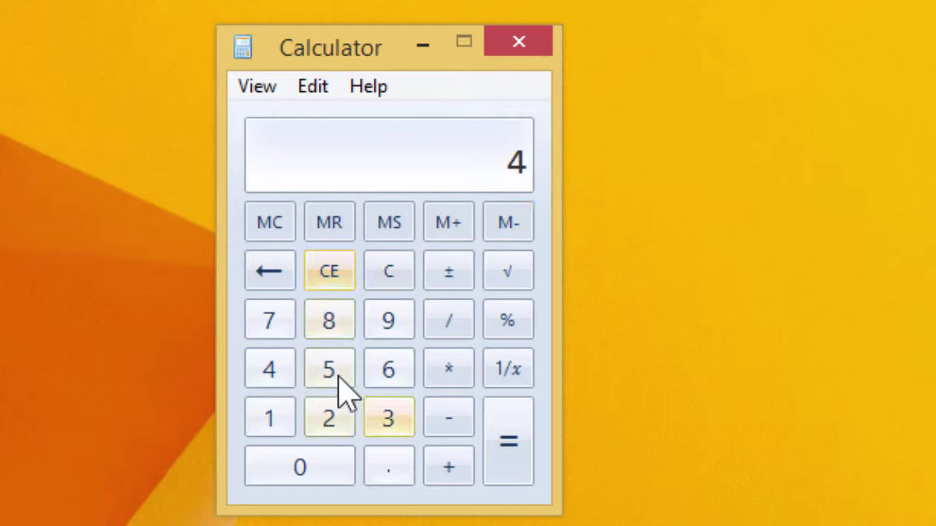
- Store 4 in memory, clear the entry, recall it, and add 36 to get 40
left_click(397, 234)
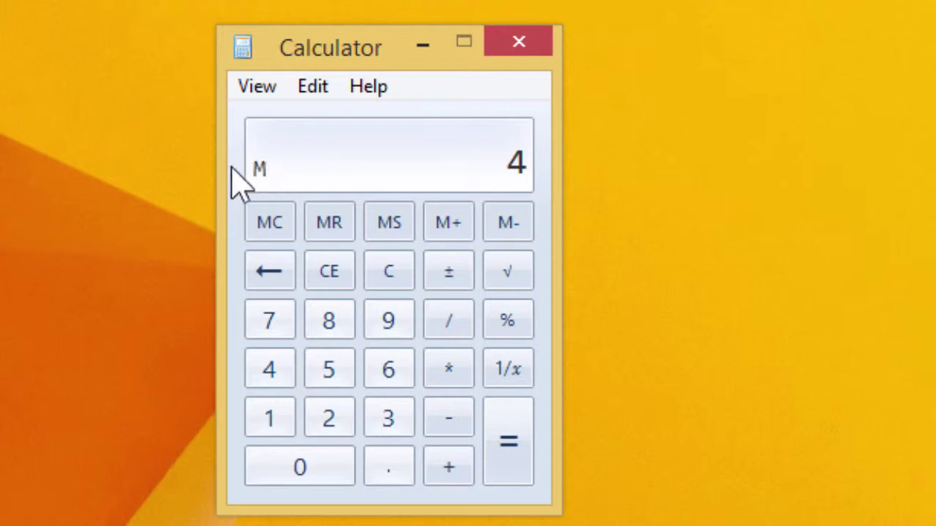
left_click(329, 269)
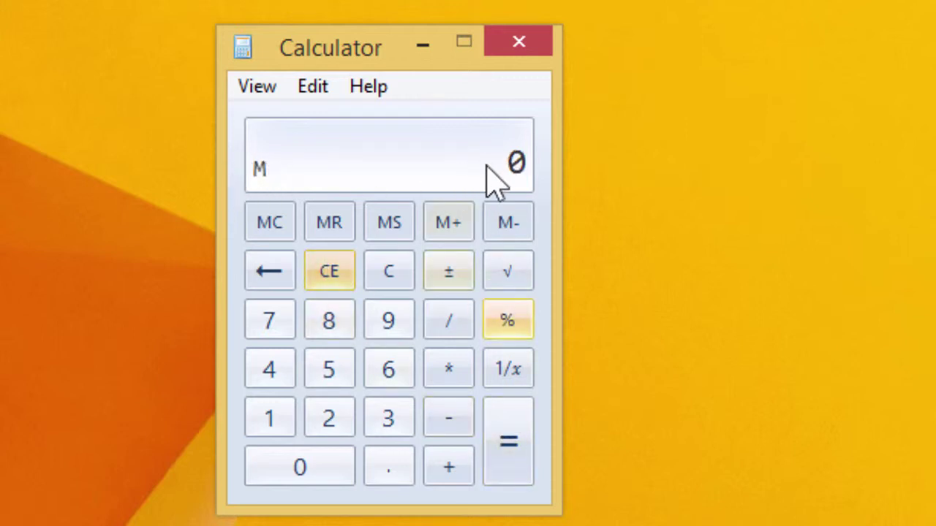
left_click(335, 229)
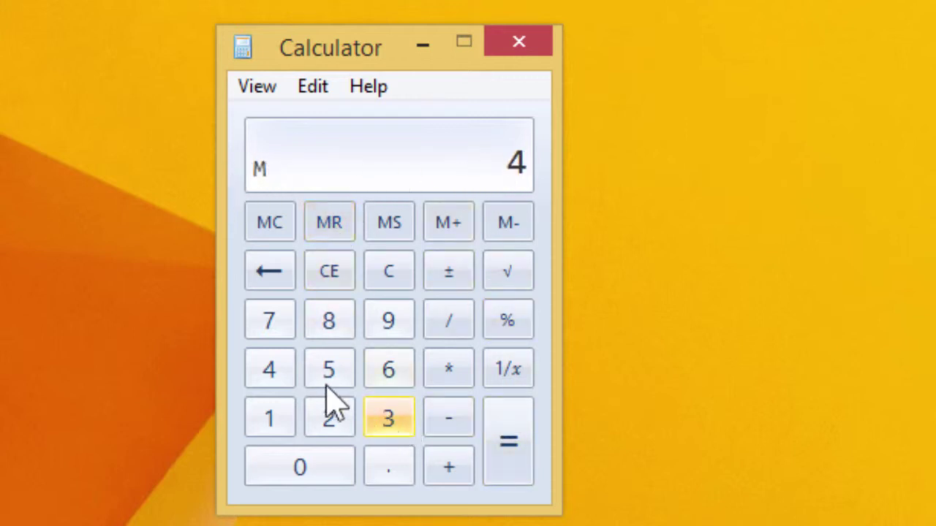
left_click(449, 467)
left_click(390, 416)
left_click(392, 365)
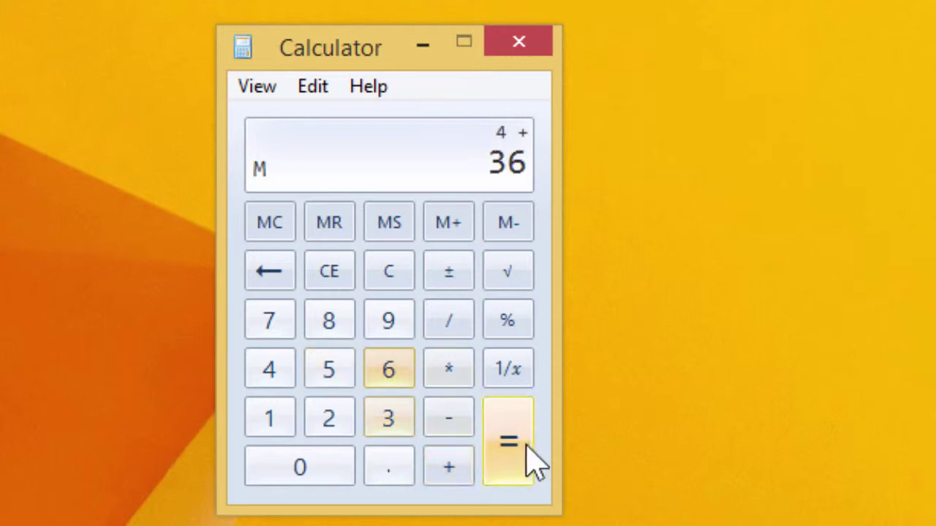
left_click(516, 442)
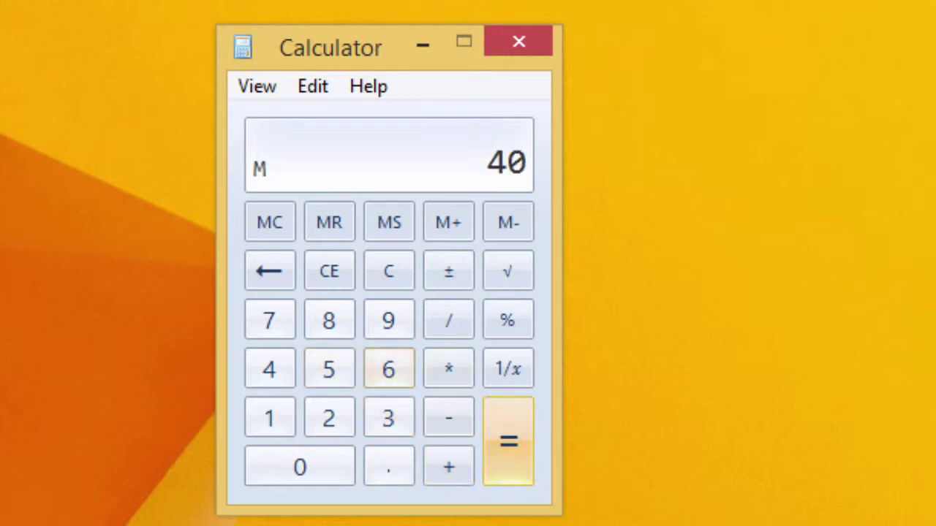
- Store 40 in memory, add 25 and subtract 6 from memory, recall 59, then clear memory
left_click(390, 225)
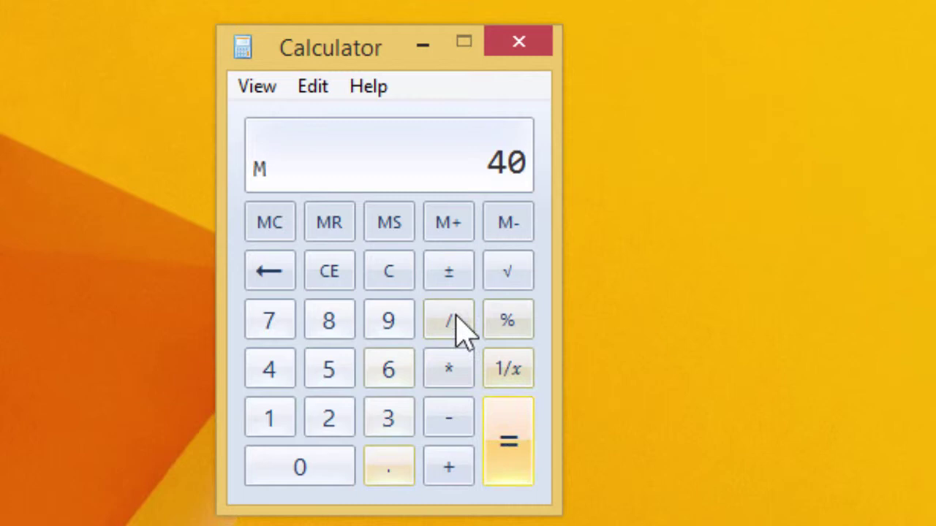
left_click(350, 270)
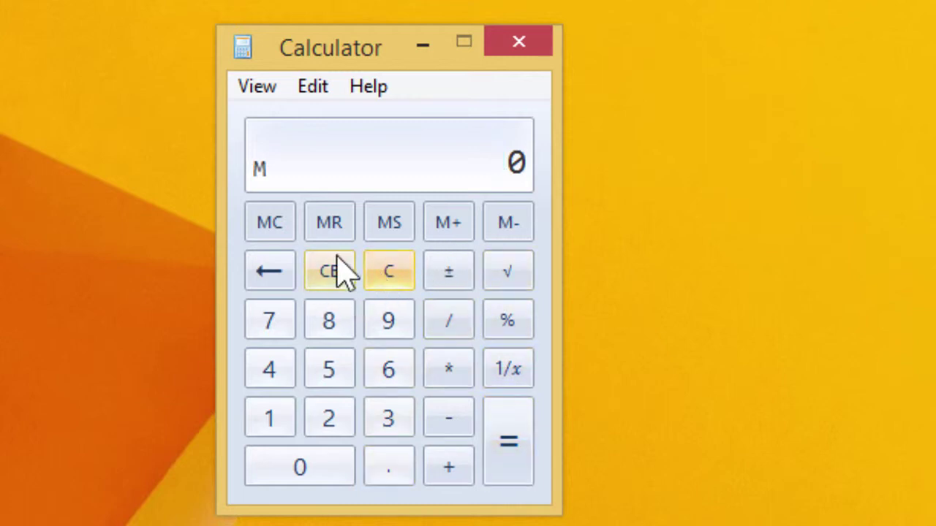
left_click(343, 232)
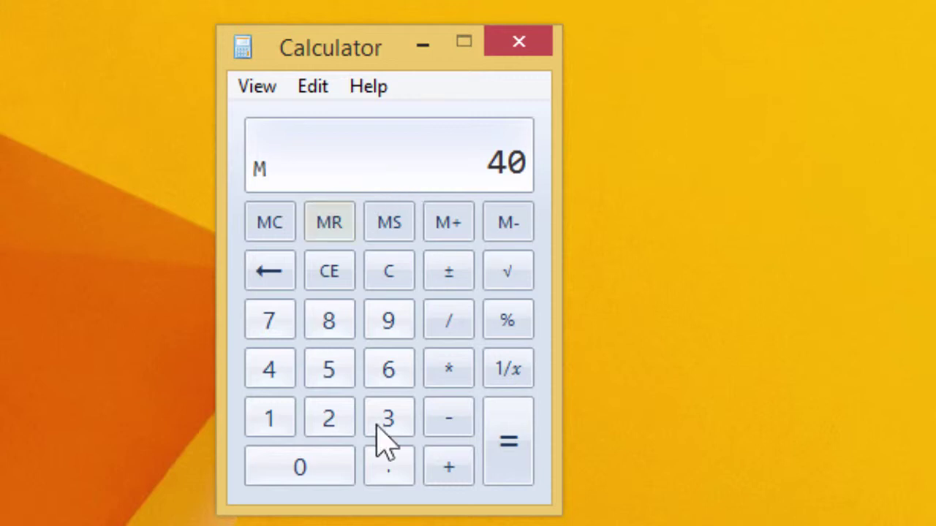
left_click(334, 429)
key("5")
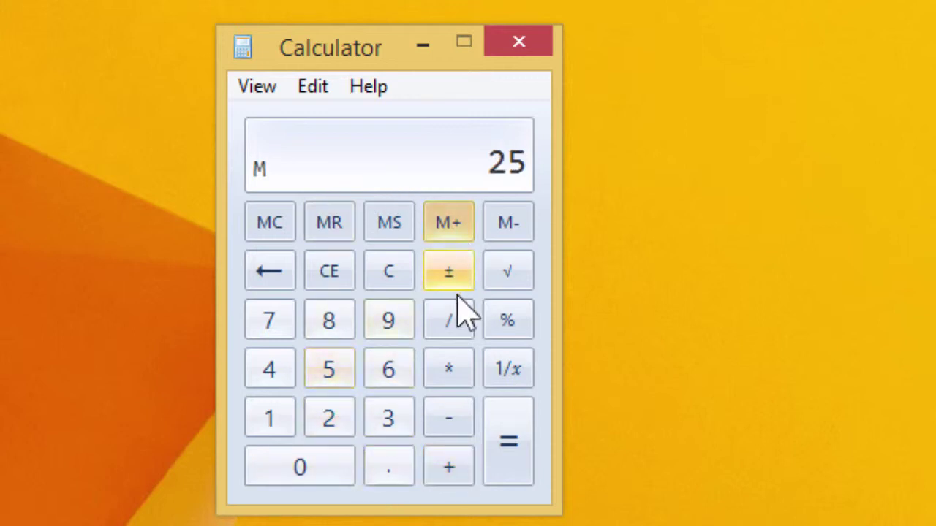
left_click(389, 371)
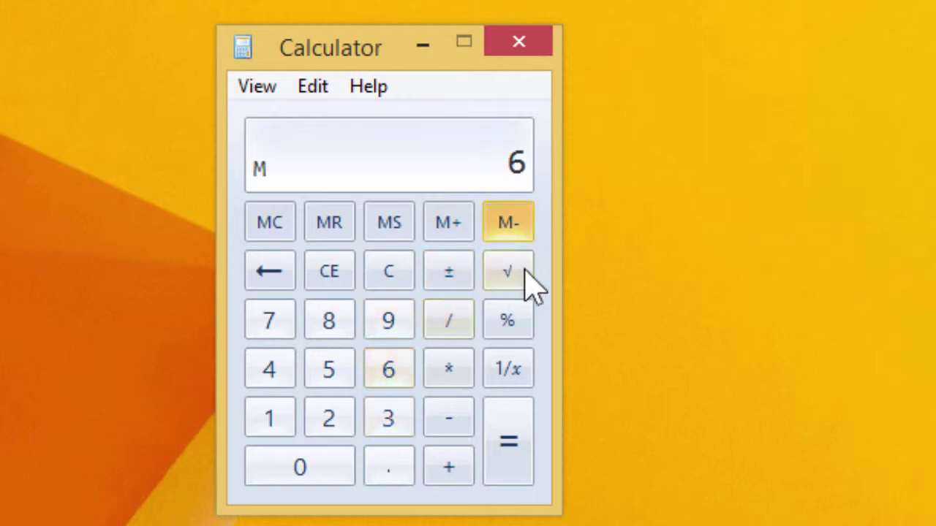
left_click(345, 223)
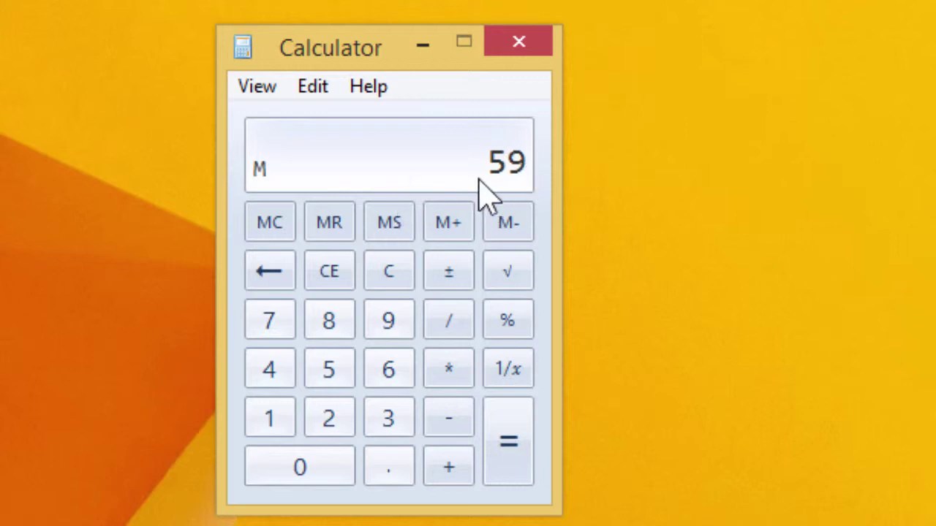
left_click(291, 219)
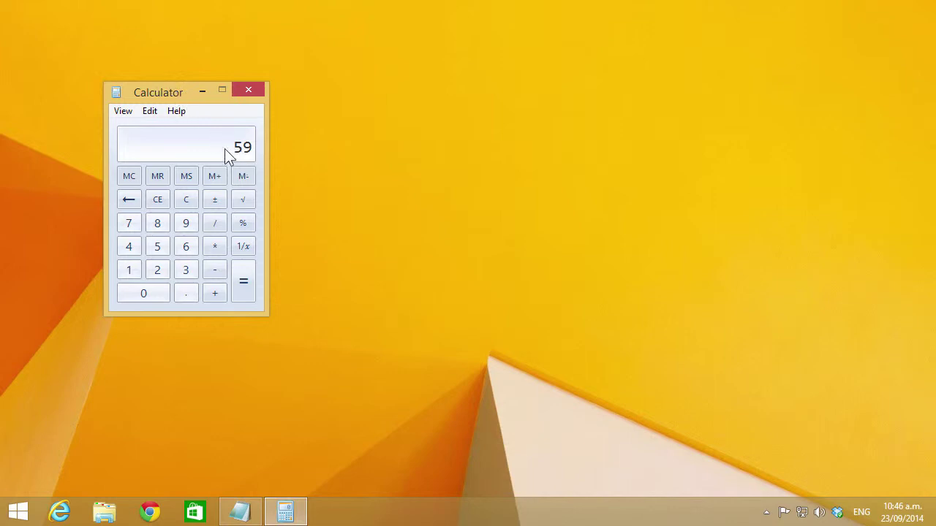
- Copy the result 59 from Calculator and paste it into Notepad
left_click(155, 116)
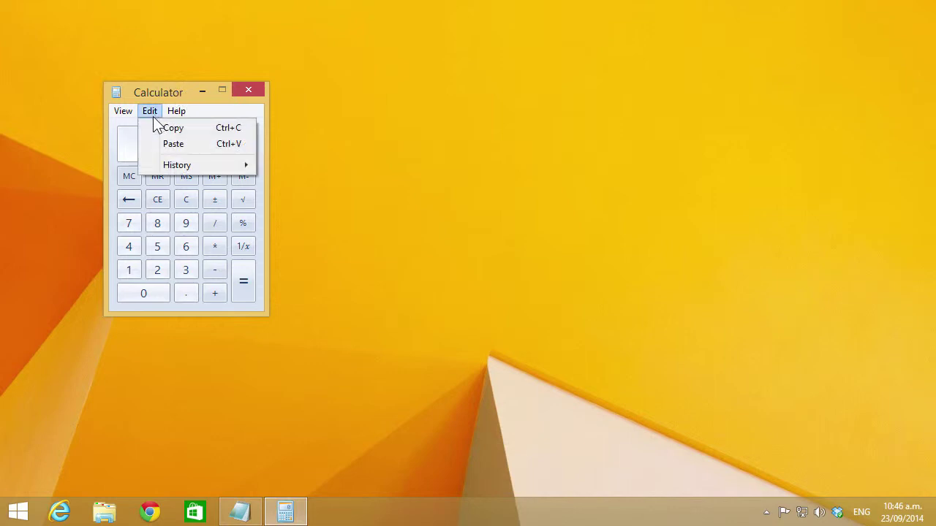
left_click(171, 128)
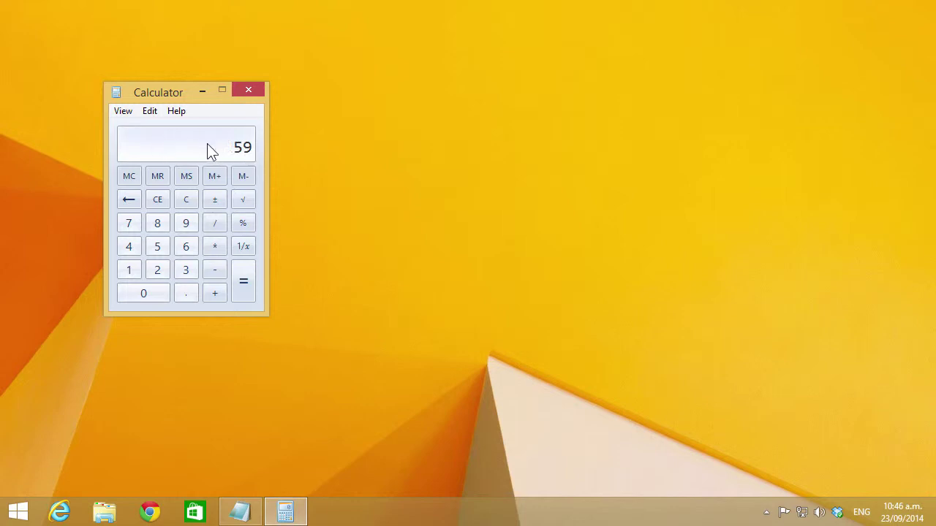
left_click(242, 518)
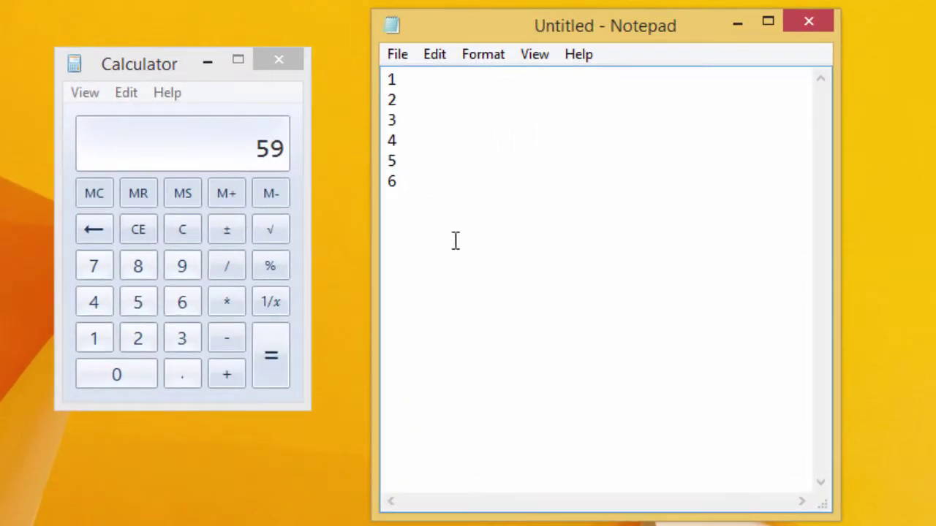
right_click(455, 241)
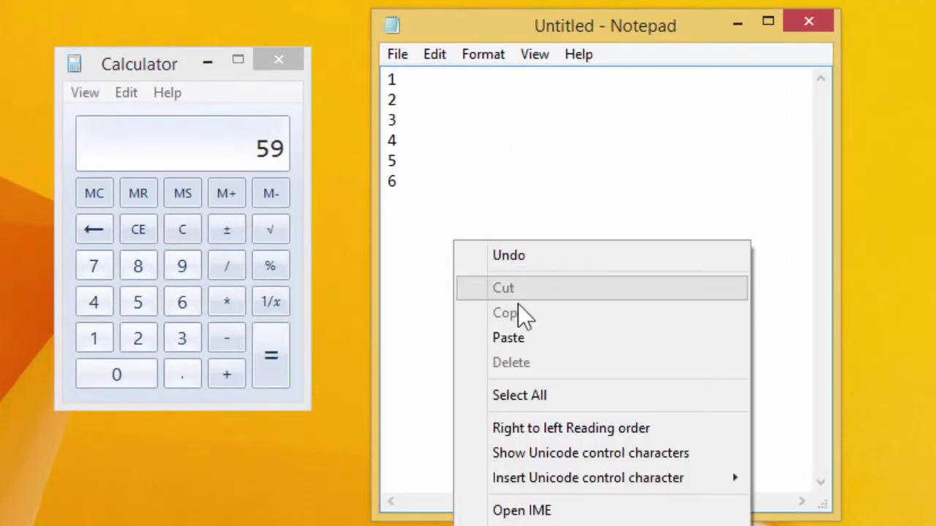
left_click(537, 337)
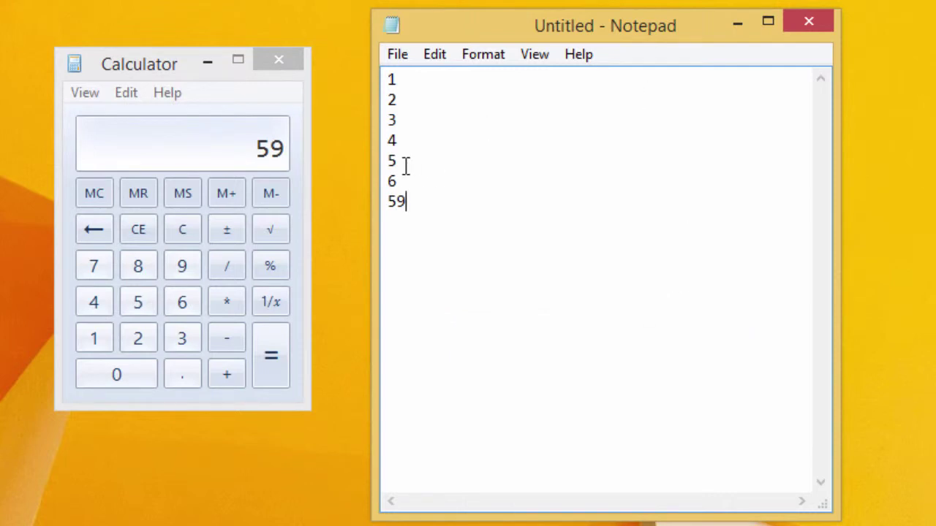
- Copy 5 from Notepad and paste it into Calculator to add to 59
left_click(446, 55)
left_click(480, 138)
left_click(233, 375)
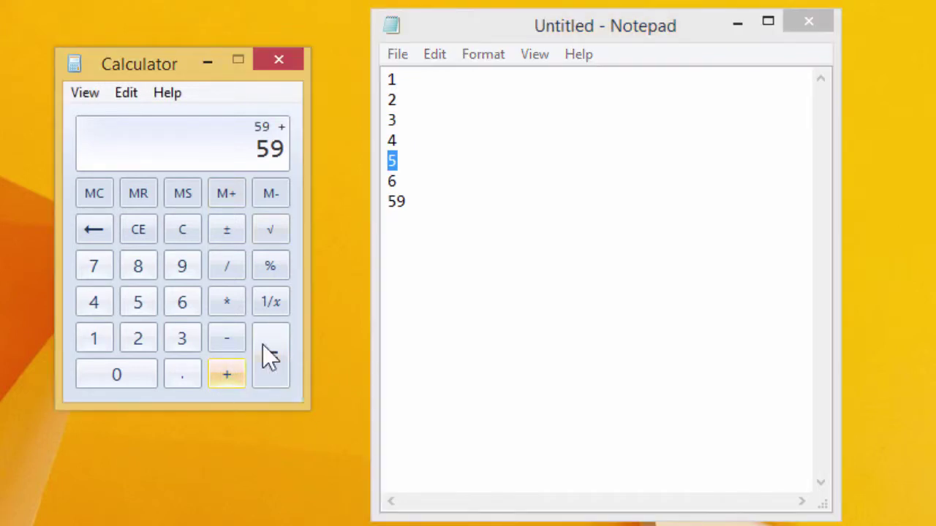
left_click(132, 98)
left_click(147, 142)
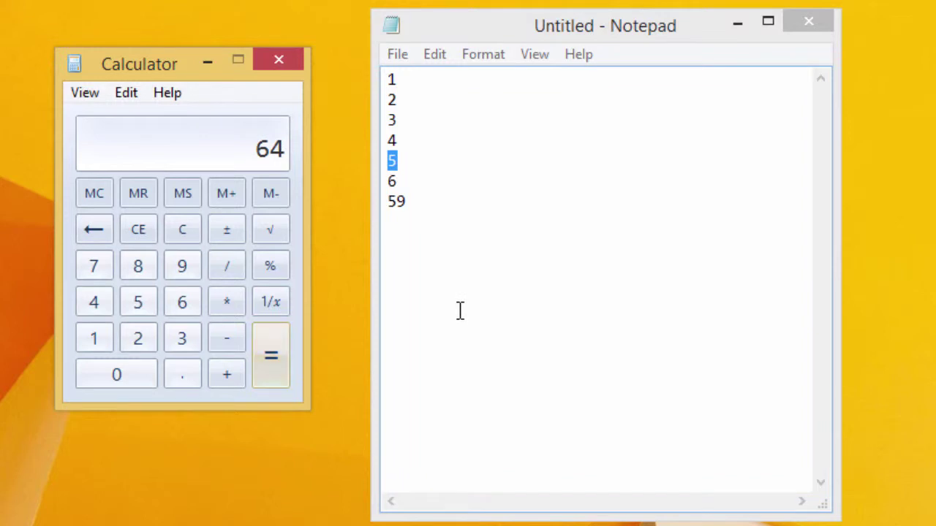
- Copy the result 64 and paste it below 59 in Notepad
left_click(402, 168)
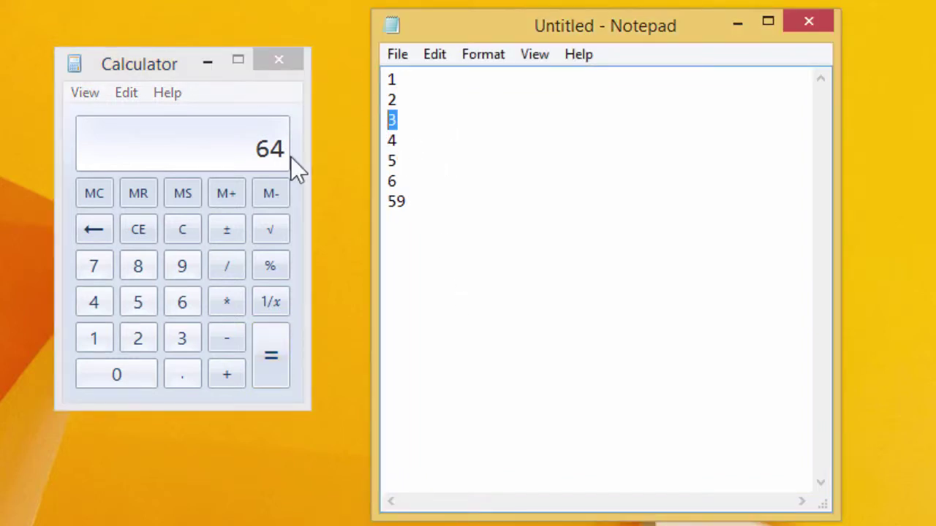
left_click(268, 161)
key("ctrl+c")
left_click(426, 219)
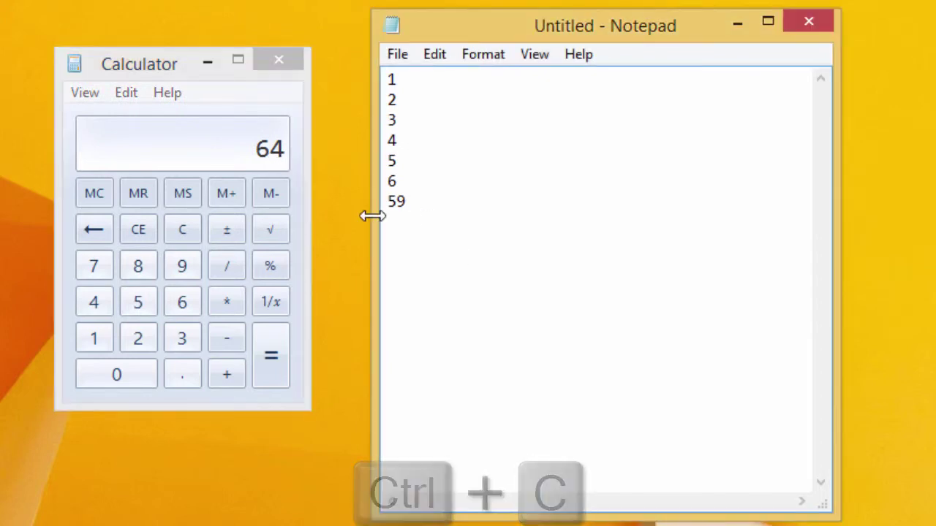
key("ctrl+v")
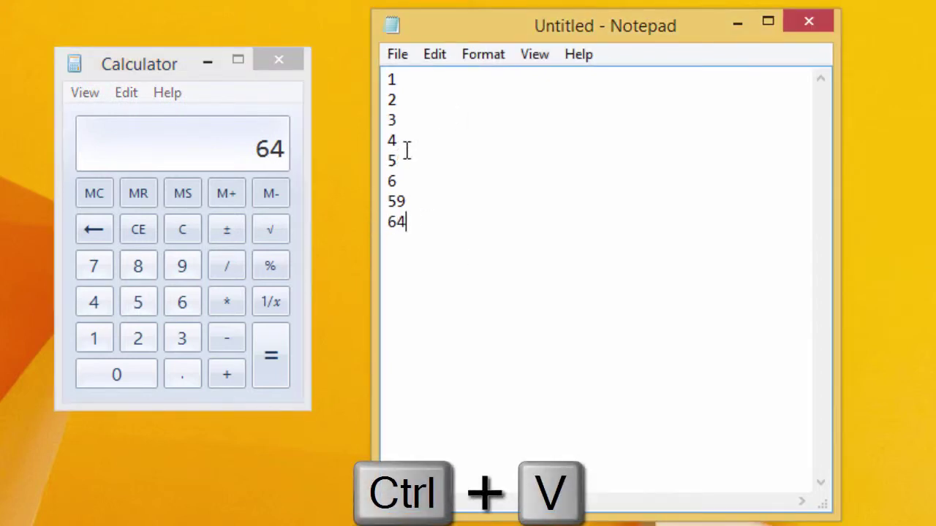
- Subtract 3 copied from Notepad to get 61, then clear Calculator and minimise Notepad
left_click_drag(395, 121, 361, 119)
key("ctrl+c")
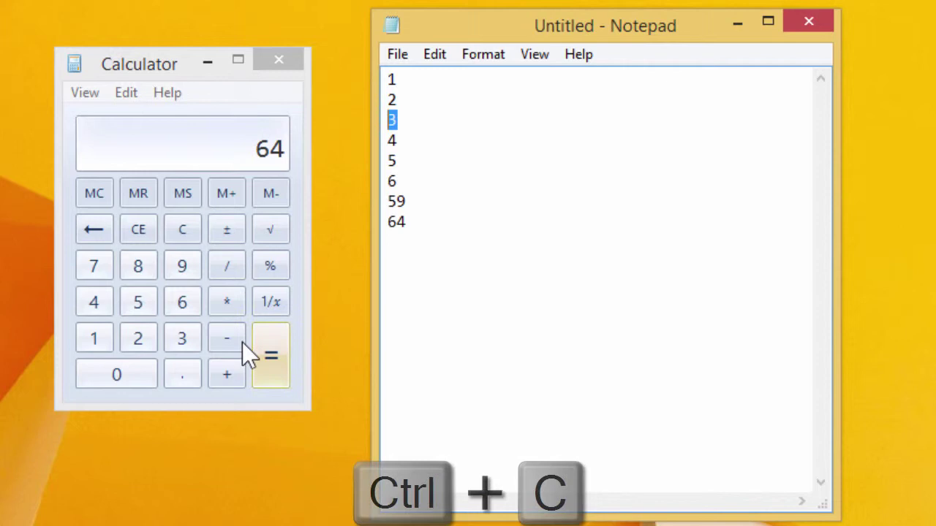
left_click(226, 340)
key("ctrl+v")
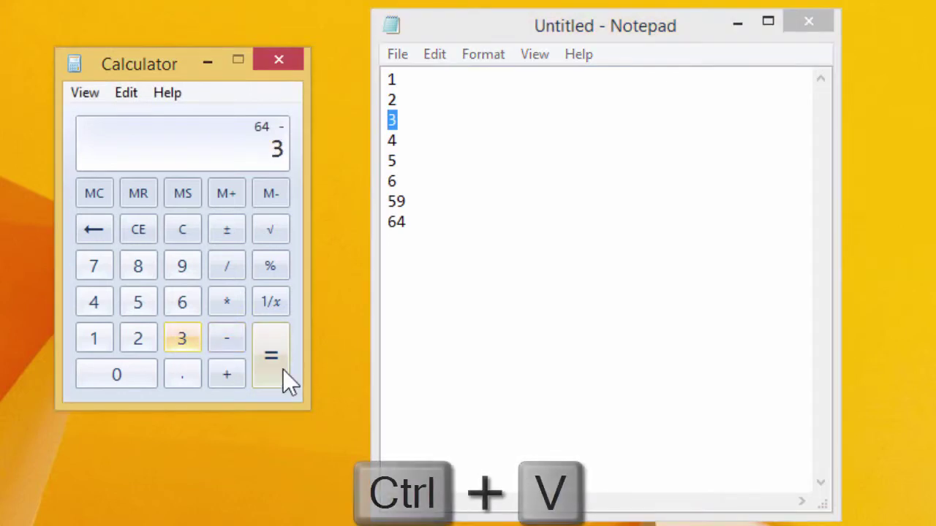
left_click(283, 370)
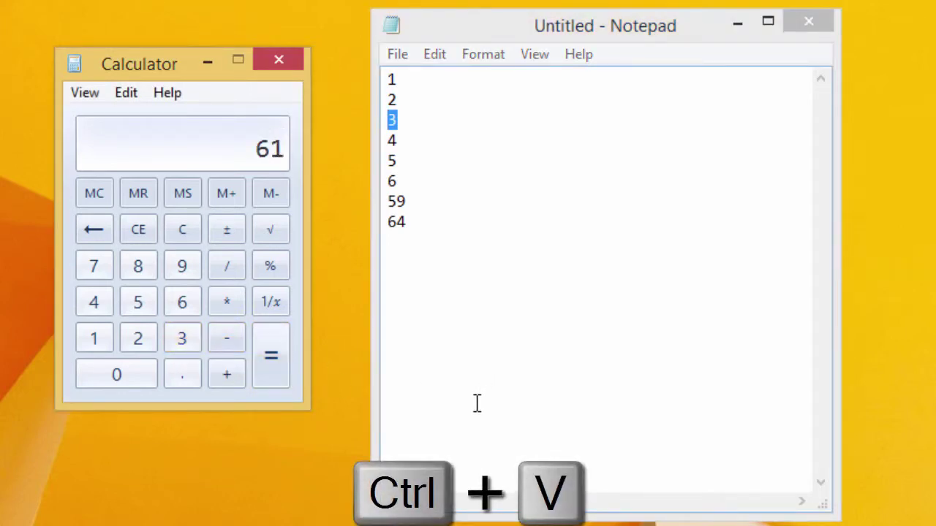
left_click(180, 231)
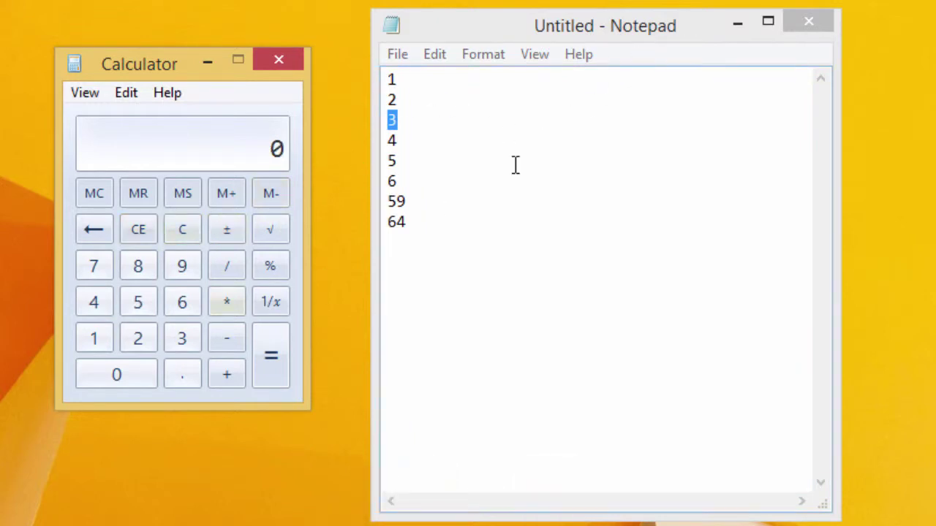
left_click(738, 27)
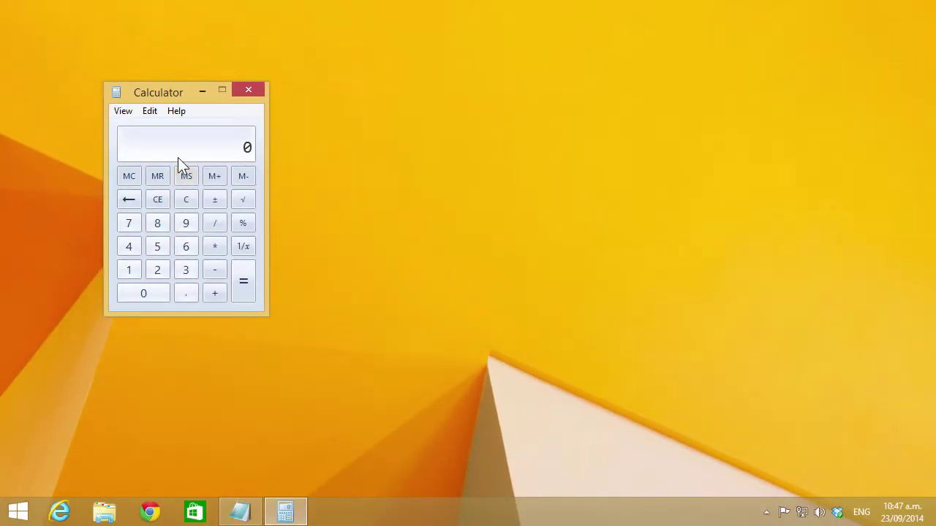
- In scientific mode, compute 5! = 120, then 120!, then its factorial giving Invalid input
left_click(124, 111)
left_click(138, 141)
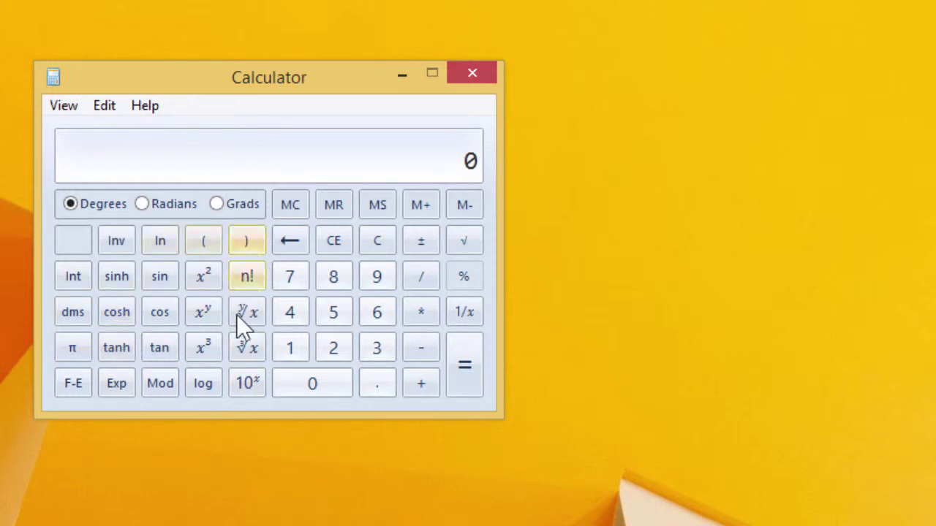
type("5")
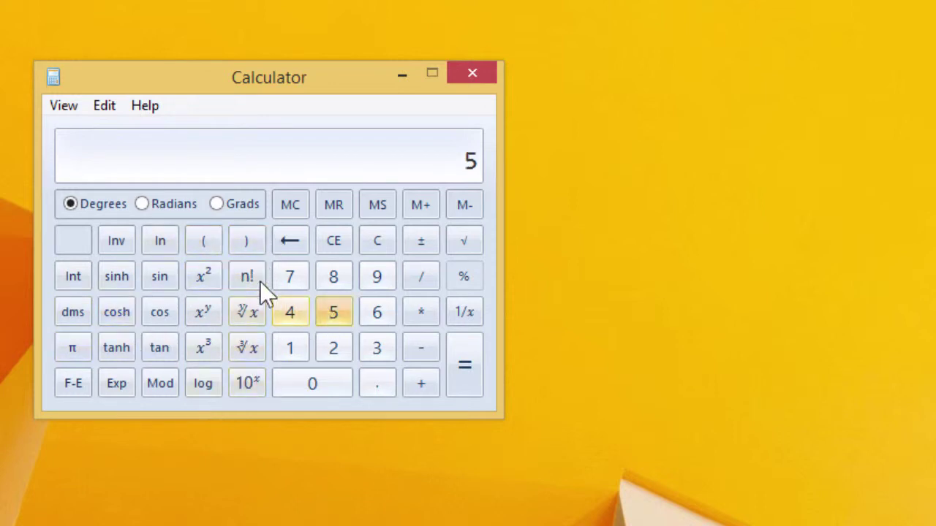
left_click(469, 363)
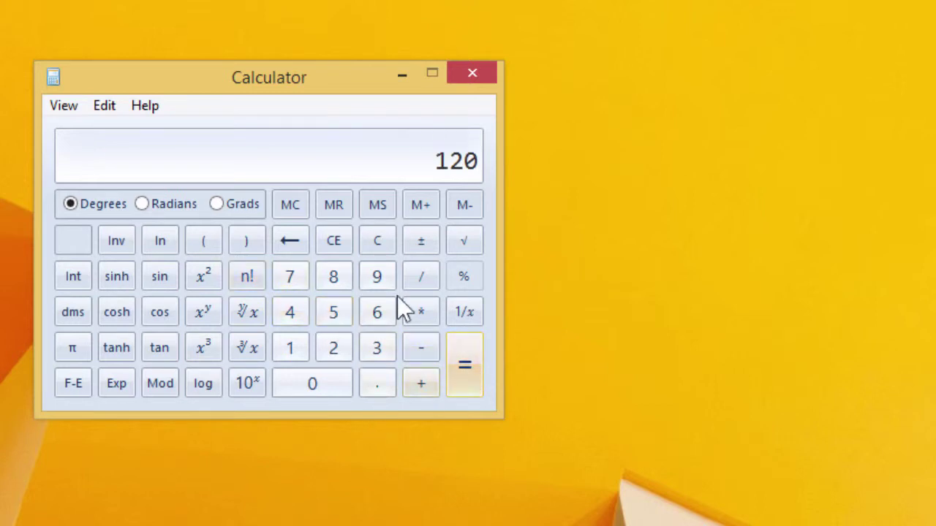
left_click(258, 284)
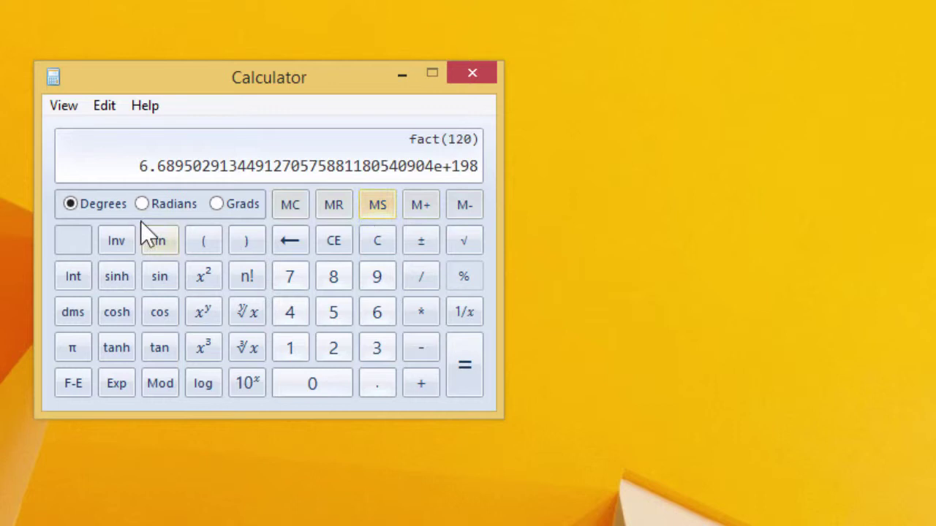
left_click(257, 280)
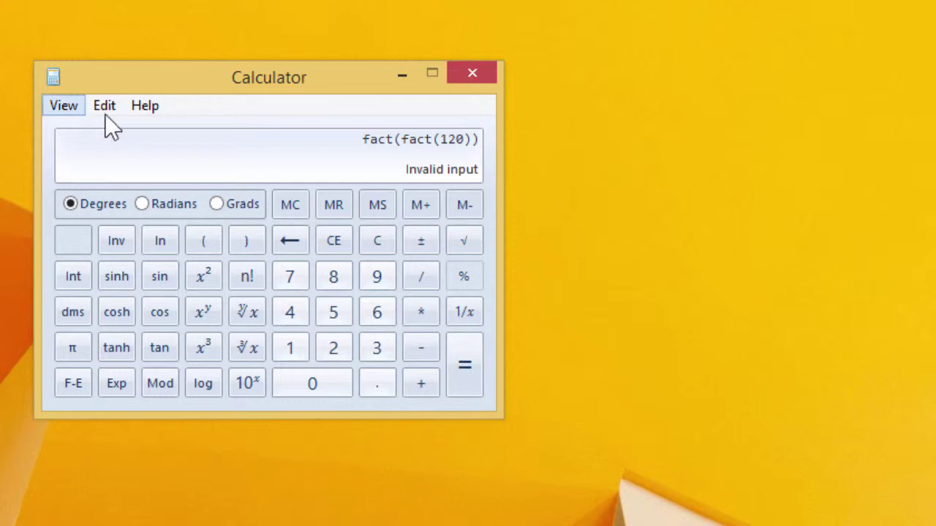
- In programmer mode, enter decimal 25, show it as binary 11001 in Qword, and apply Not
left_click(73, 113)
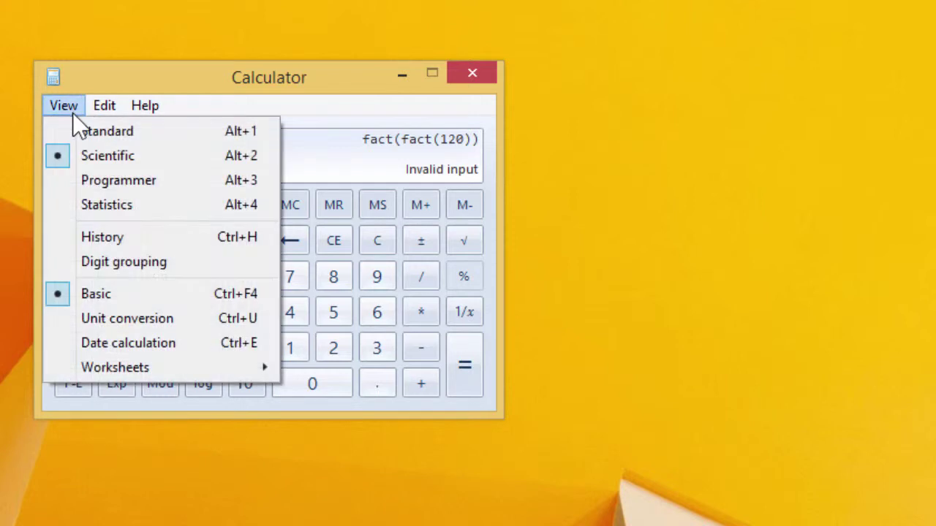
left_click(129, 186)
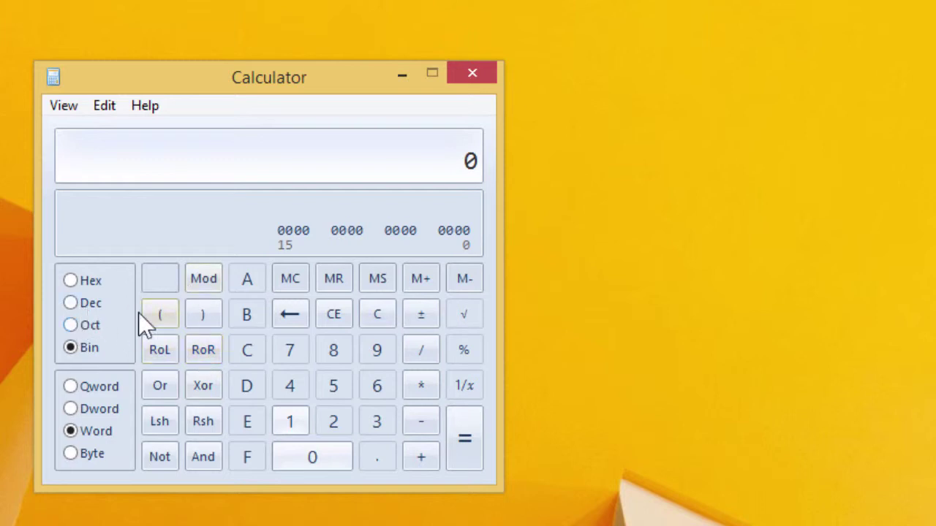
key("F6")
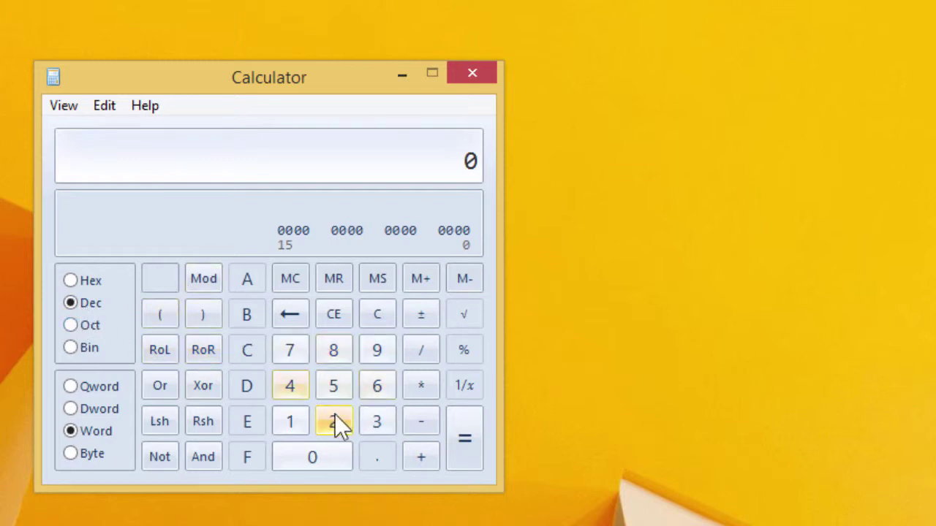
left_click(334, 414)
left_click(333, 385)
left_click(73, 348)
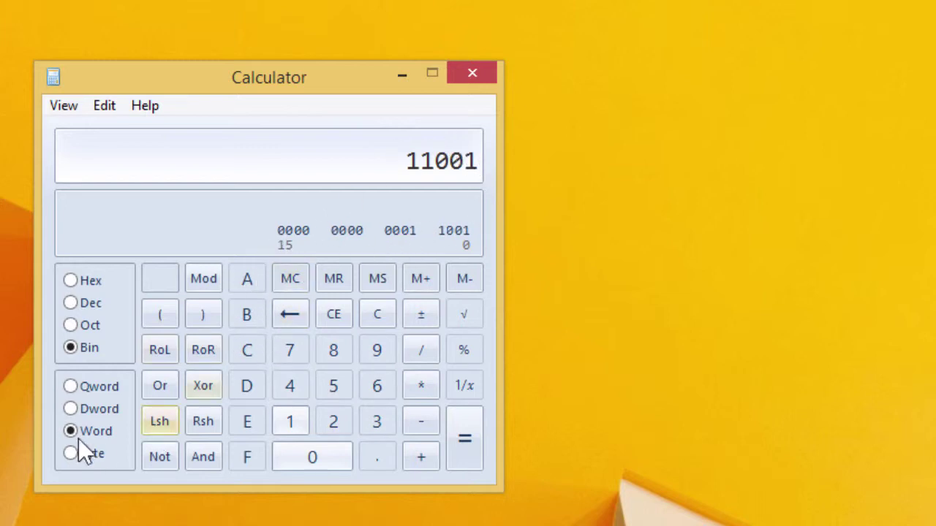
left_click(108, 386)
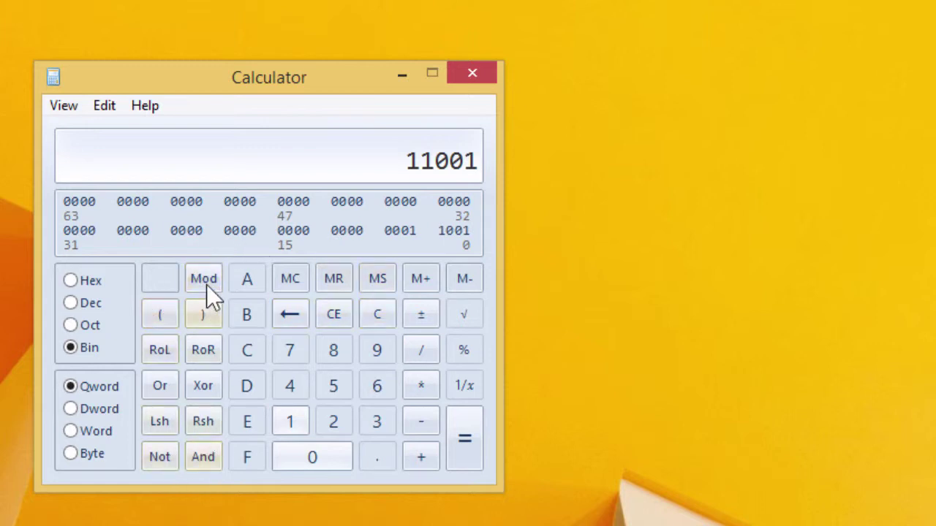
left_click(166, 465)
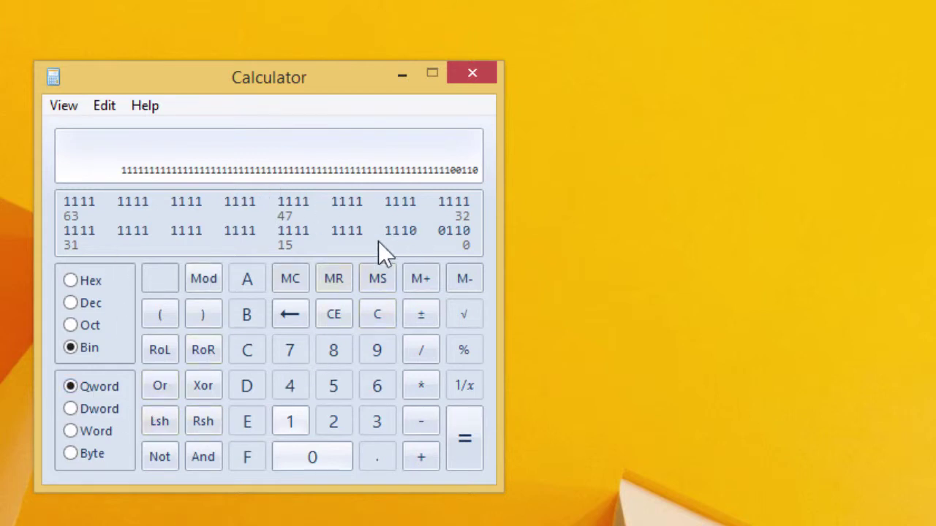
left_click(64, 108)
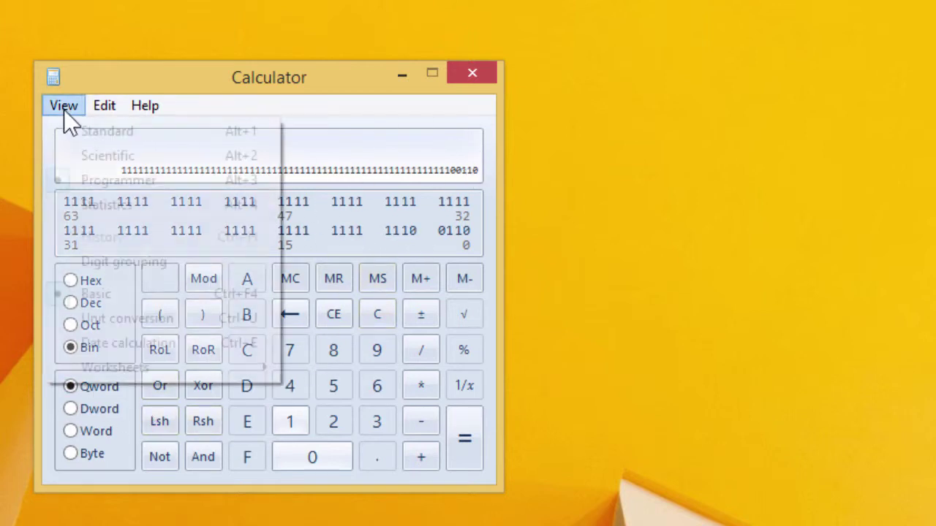
- In statistics mode, add 1, 2 and 3, then show mean 2, sum 6 and sum of squares
left_click(117, 206)
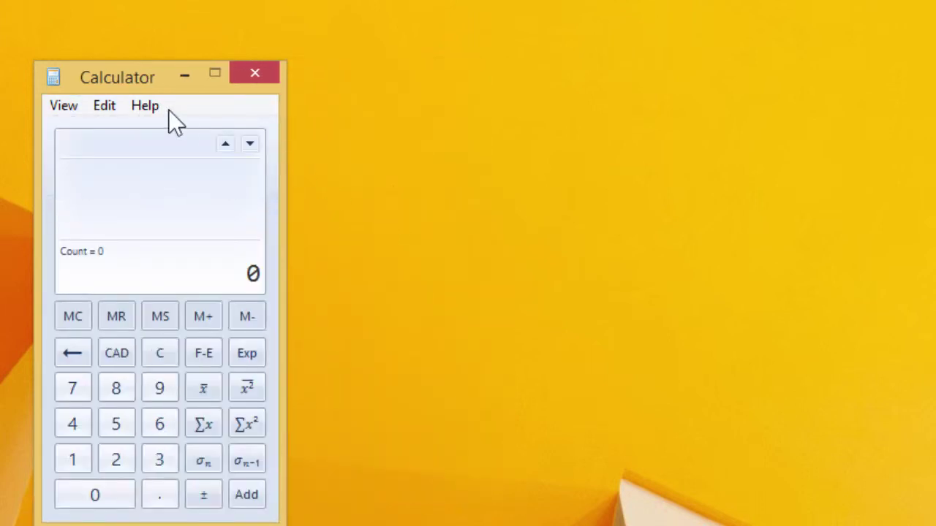
left_click(76, 457)
left_click(248, 496)
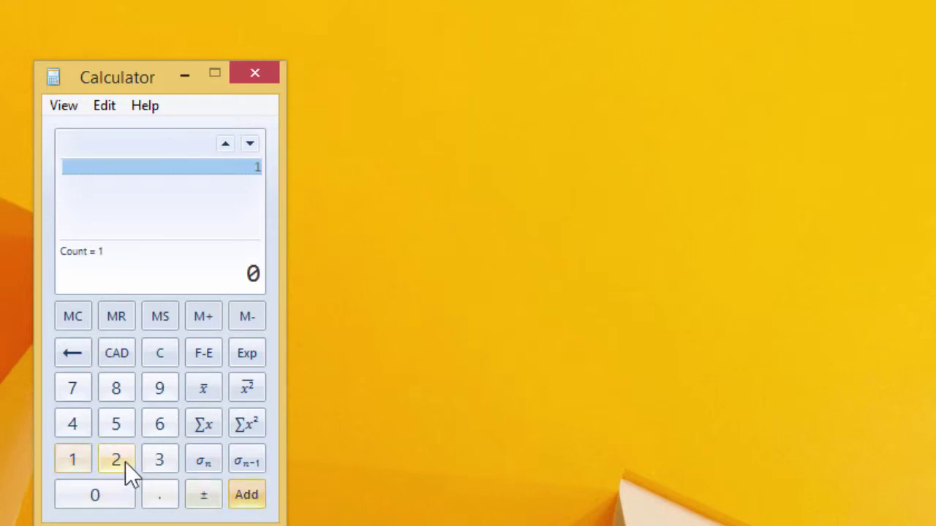
left_click(238, 489)
left_click(169, 468)
left_click(246, 497)
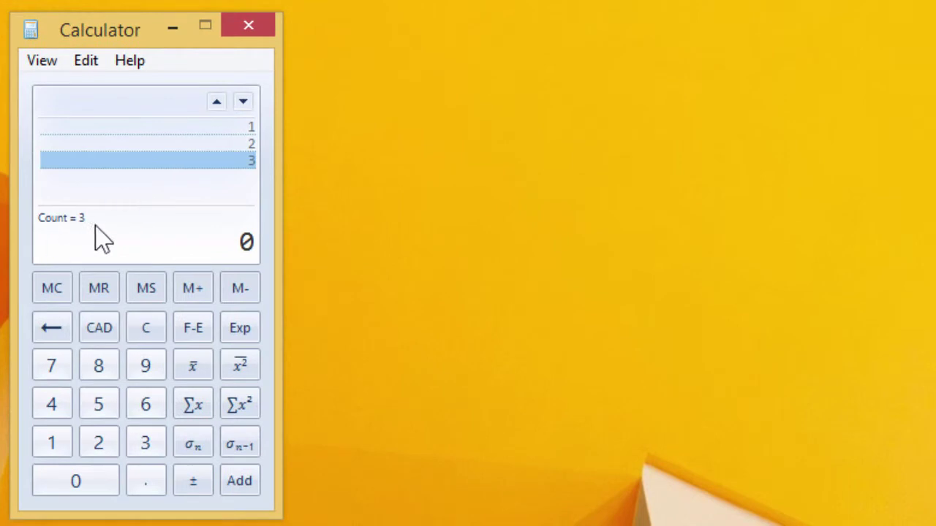
left_click(195, 370)
left_click(198, 414)
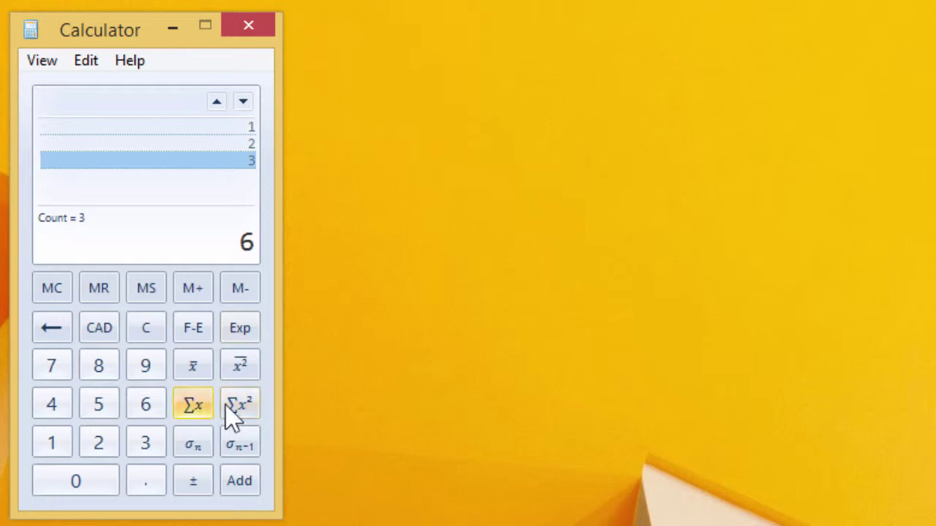
left_click(255, 408)
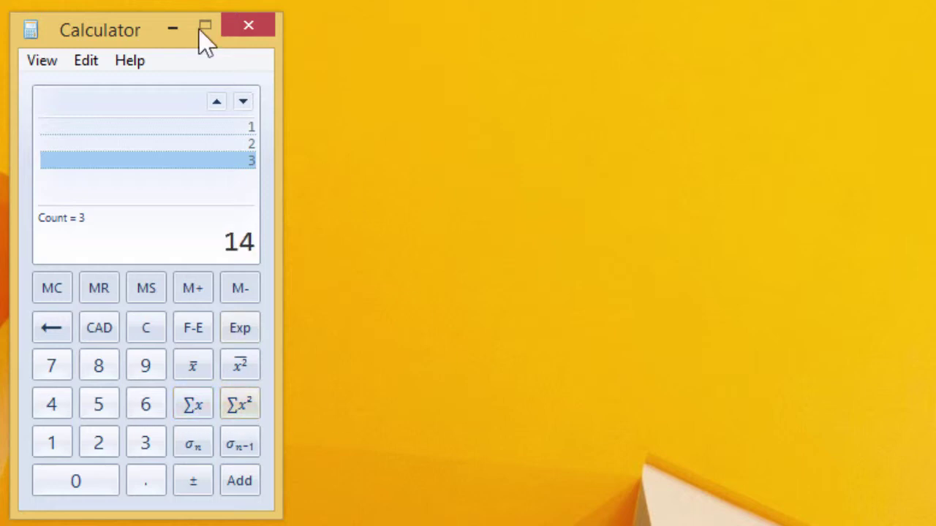
- Change the second dataset value to 6 and compute the mean and mean of squares
left_click(233, 142)
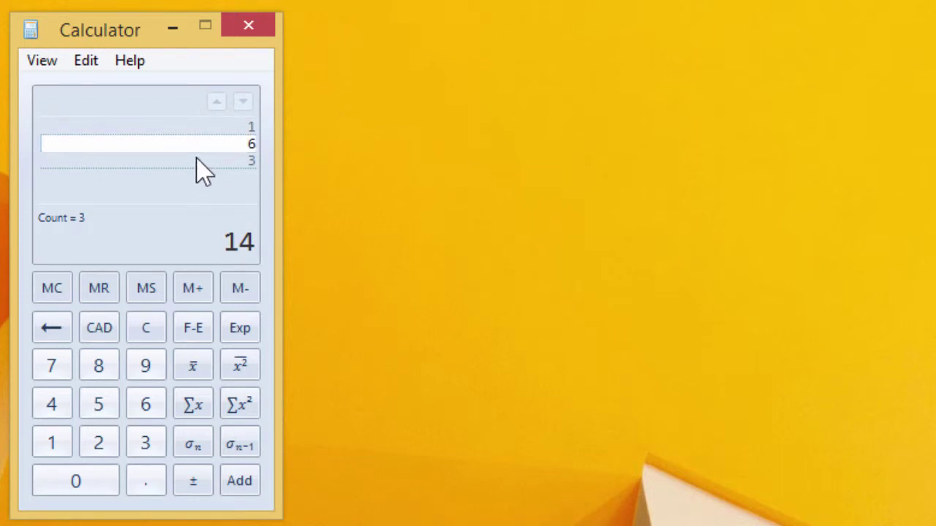
type("6")
key("Return")
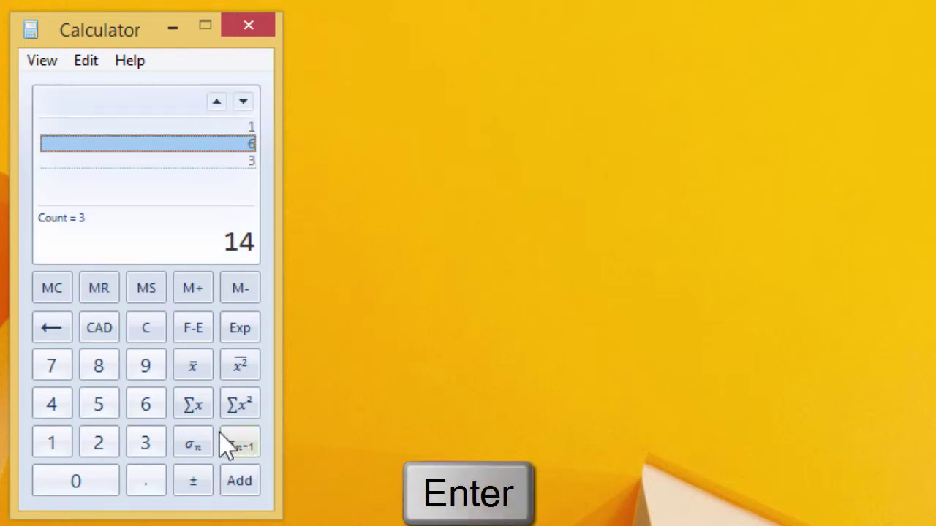
left_click(193, 365)
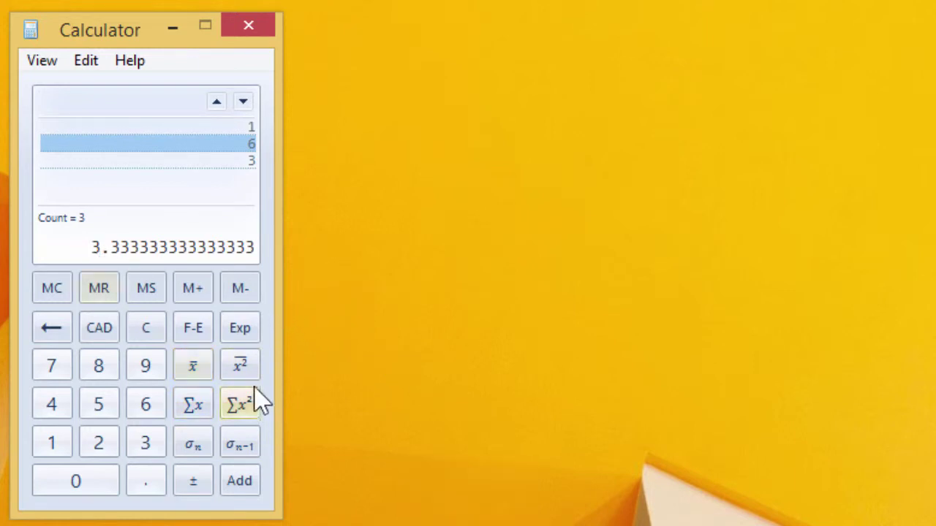
left_click(240, 366)
- Clear every value from the statistics dataset via Edit > Dataset > Clear
left_click(87, 63)
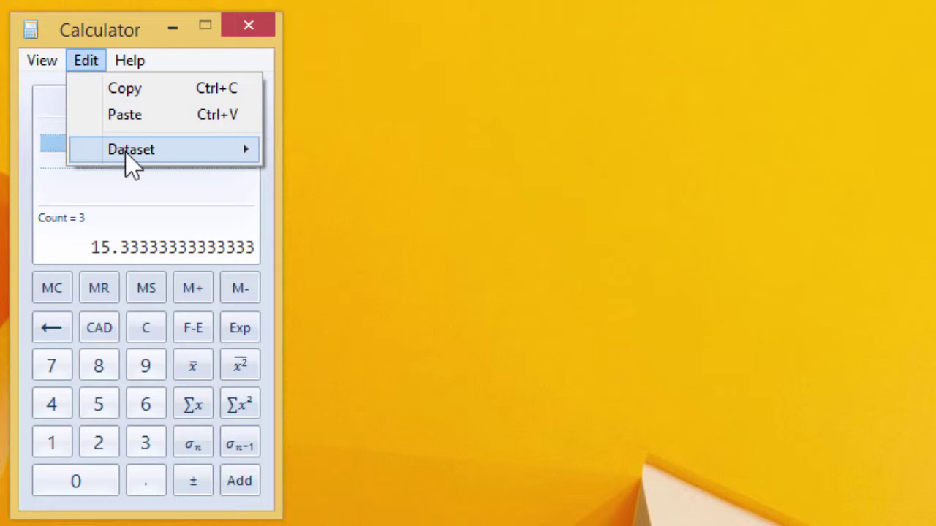
mouse_move(128, 157)
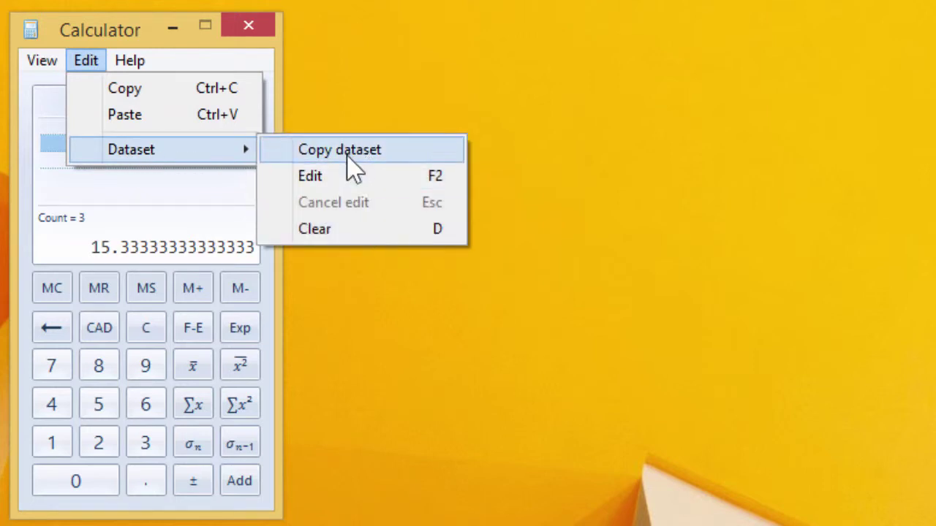
left_click(161, 208)
left_click(82, 63)
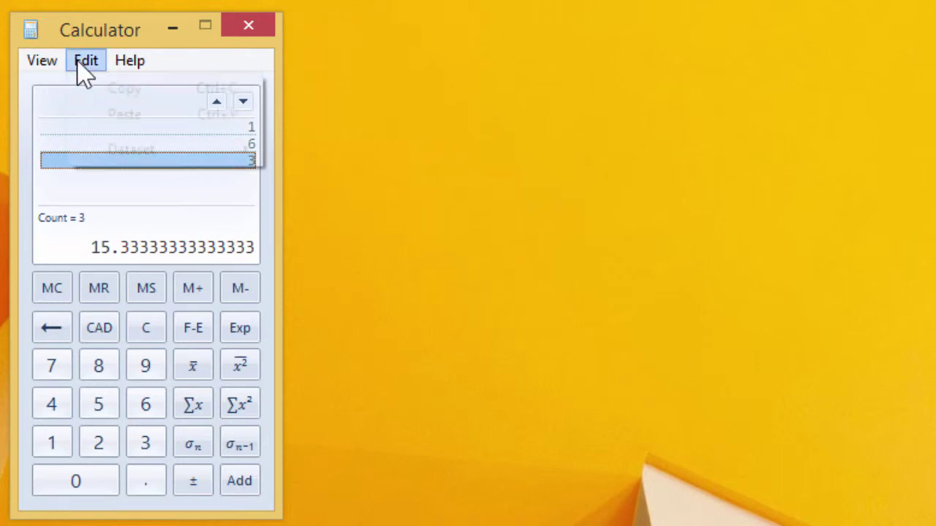
mouse_move(139, 152)
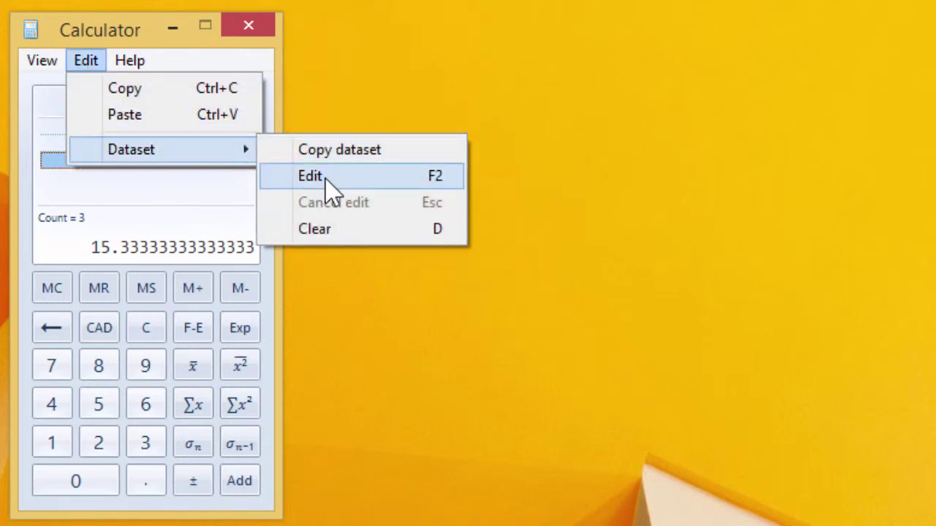
left_click(339, 229)
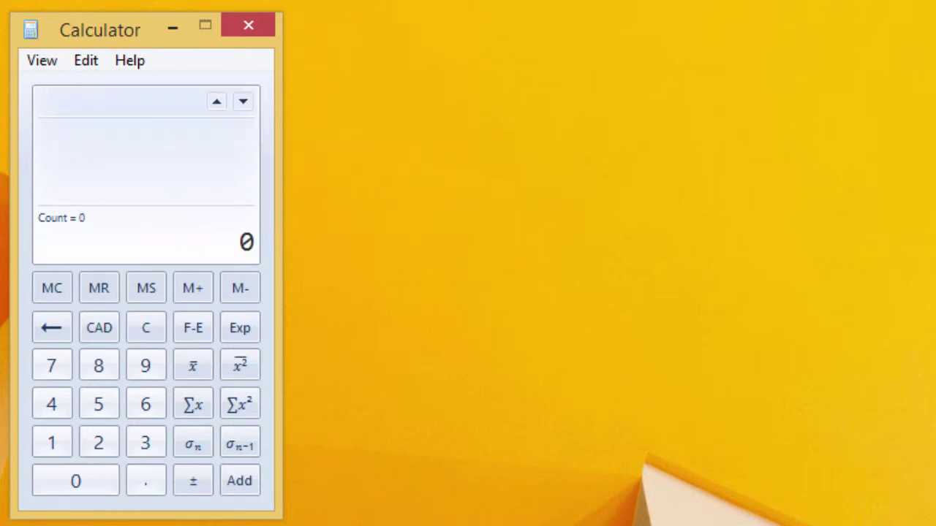
- Paste the Notepad numbers into the dataset, add 6, and get mean 3.5 and σn 1.7078
key("alt+Tab")
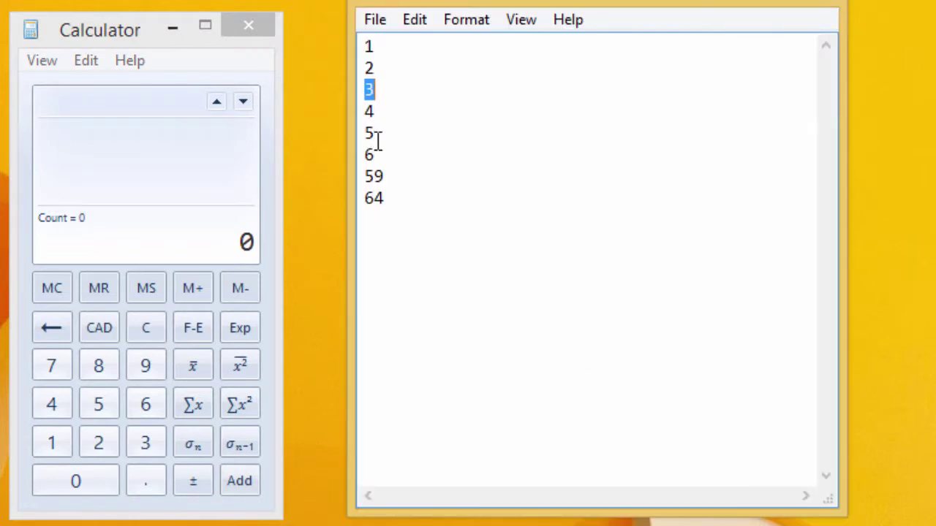
key("ctrl+shift+Home")
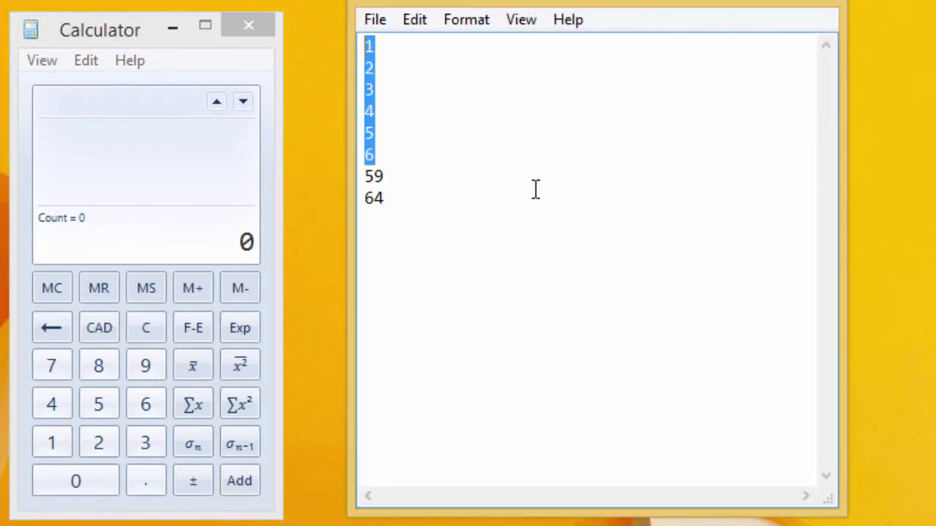
key("ctrl+c")
left_click(151, 176)
key("ctrl+v")
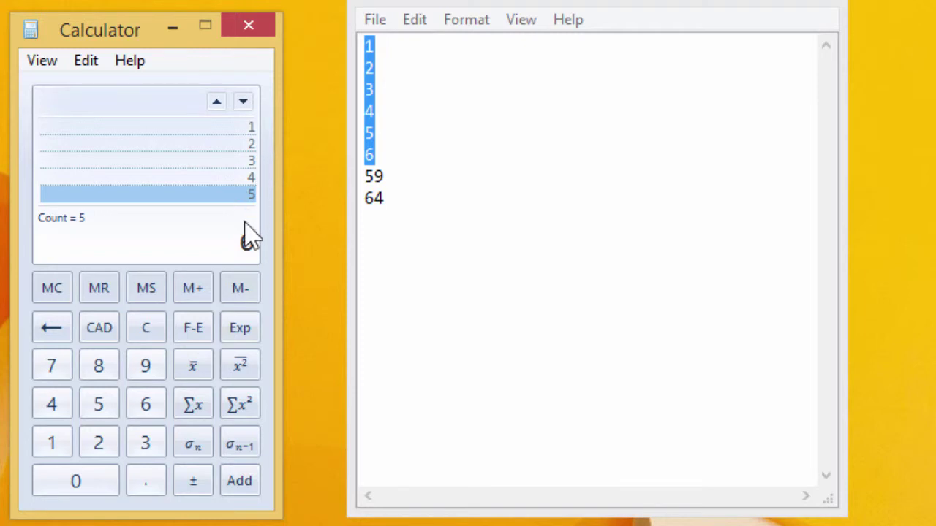
left_click(240, 483)
left_click(194, 368)
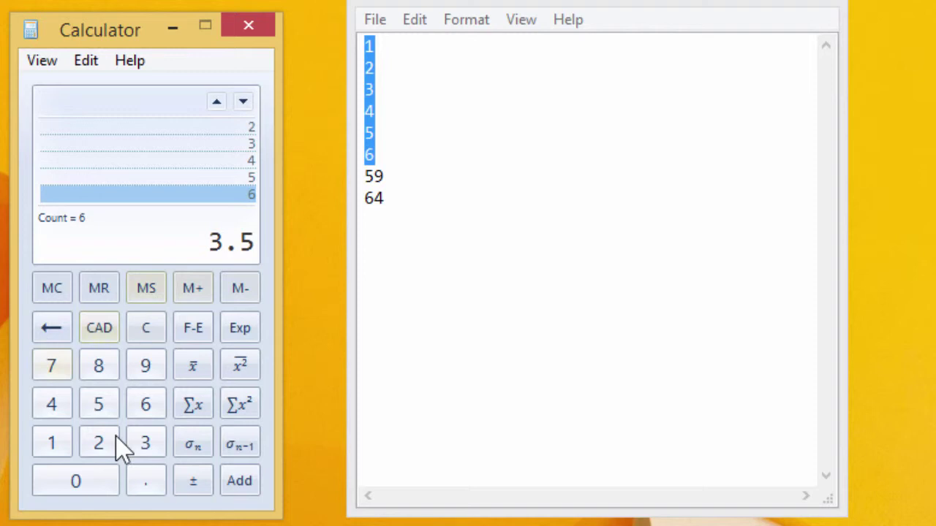
left_click(193, 445)
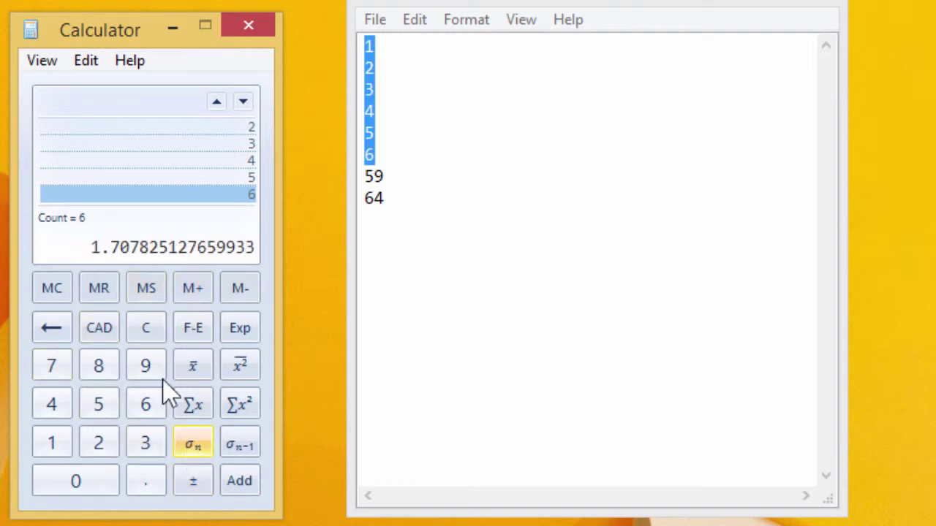
left_click(43, 62)
- Copy the dataset into Notepad, delete the pasted lines 1–6, and minimise Notepad
left_click(56, 64)
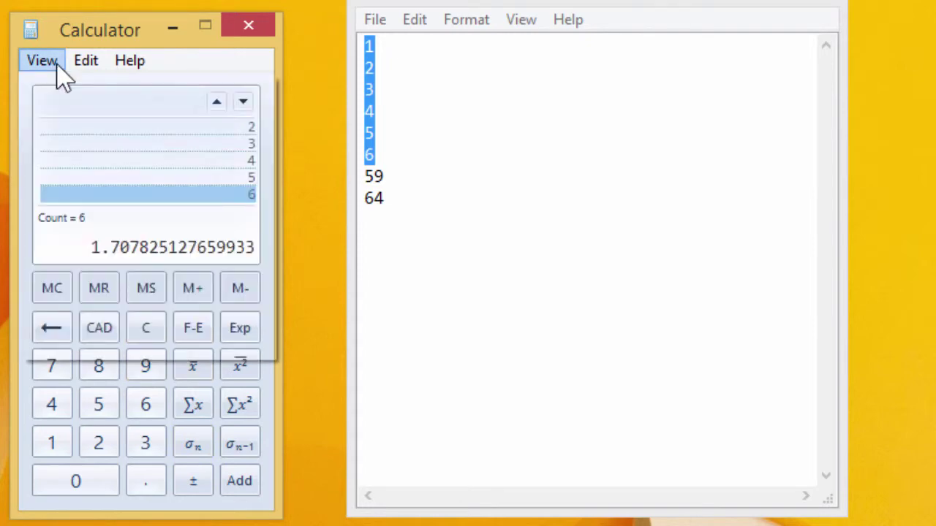
left_click(82, 63)
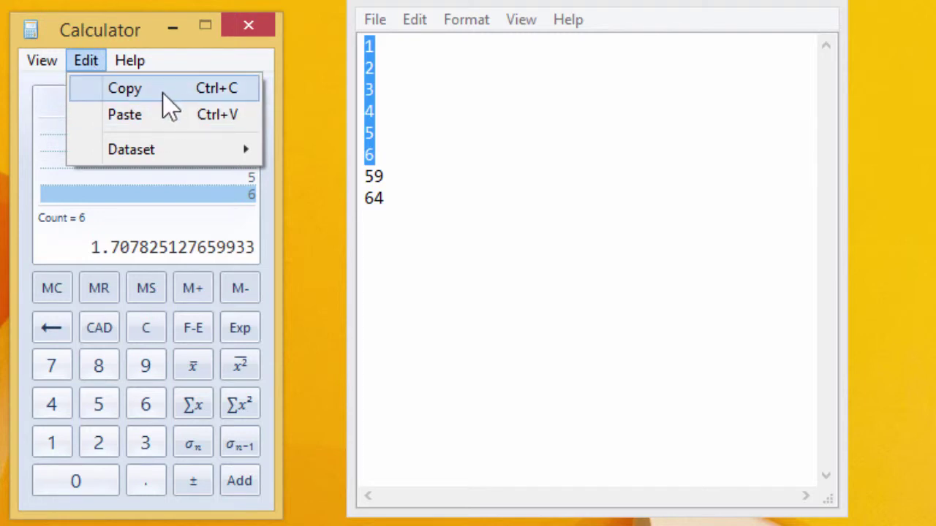
mouse_move(167, 154)
left_click(366, 155)
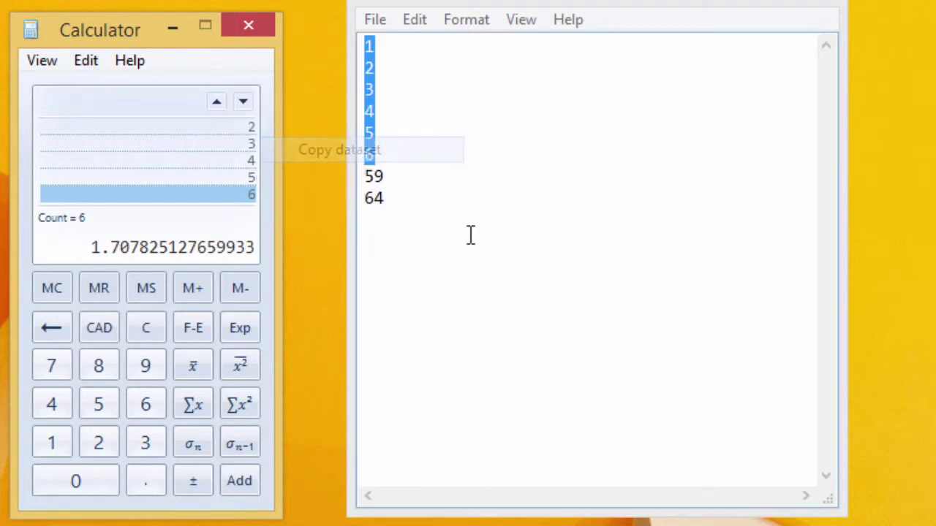
left_click(468, 214)
key("ctrl+v")
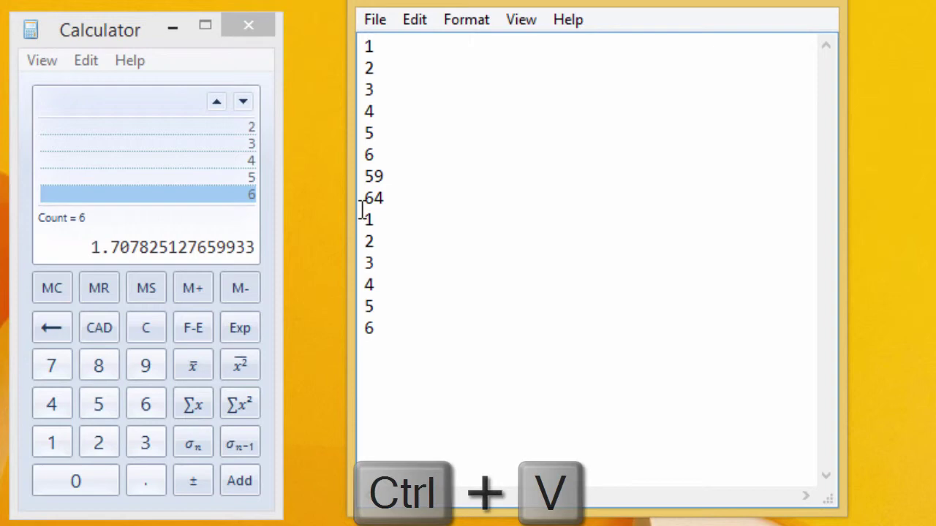
left_click_drag(386, 349, 334, 222)
key("Delete")
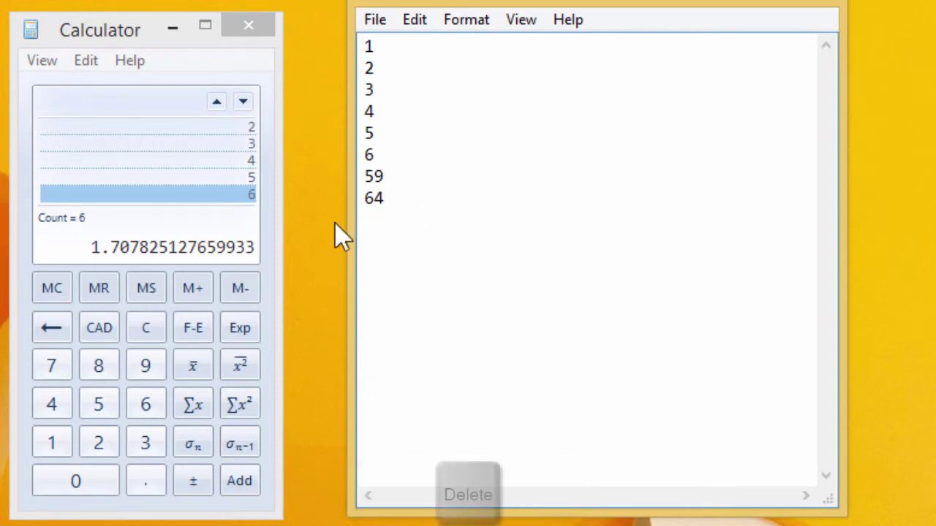
left_click(750, 6)
- Switch Calculator back to Standard mode
left_click(54, 64)
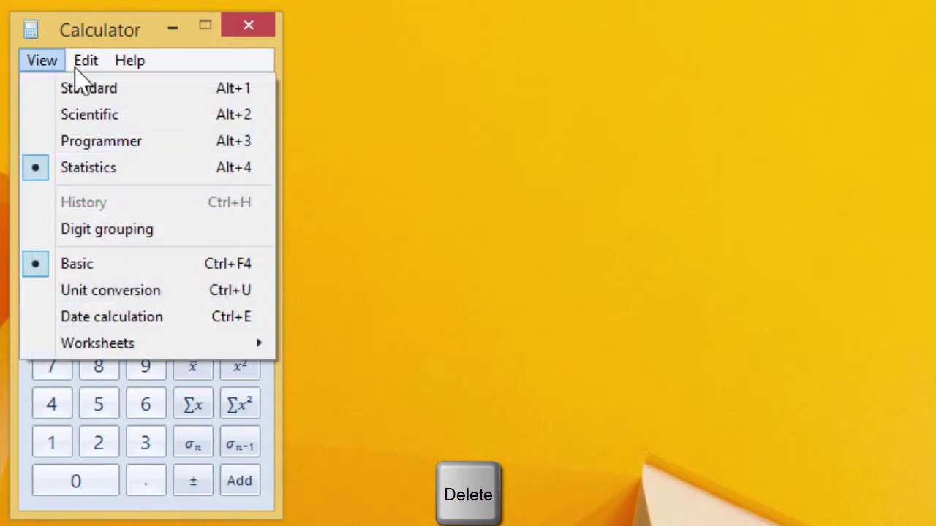
left_click(44, 61)
left_click(43, 61)
left_click(78, 94)
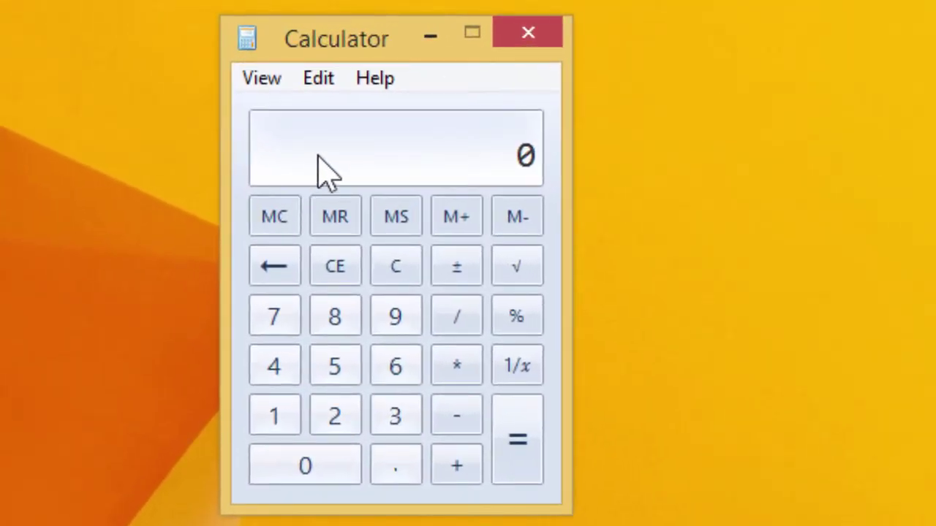
- Calculate 5000 × 52 = 260000
left_click(327, 374)
triple_click(292, 464)
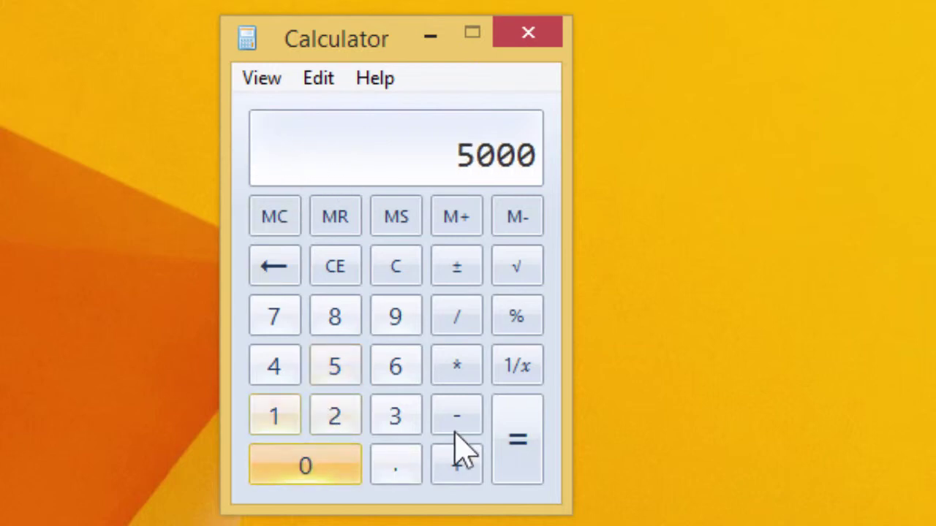
left_click(447, 370)
left_click(334, 372)
left_click(334, 415)
left_click(541, 437)
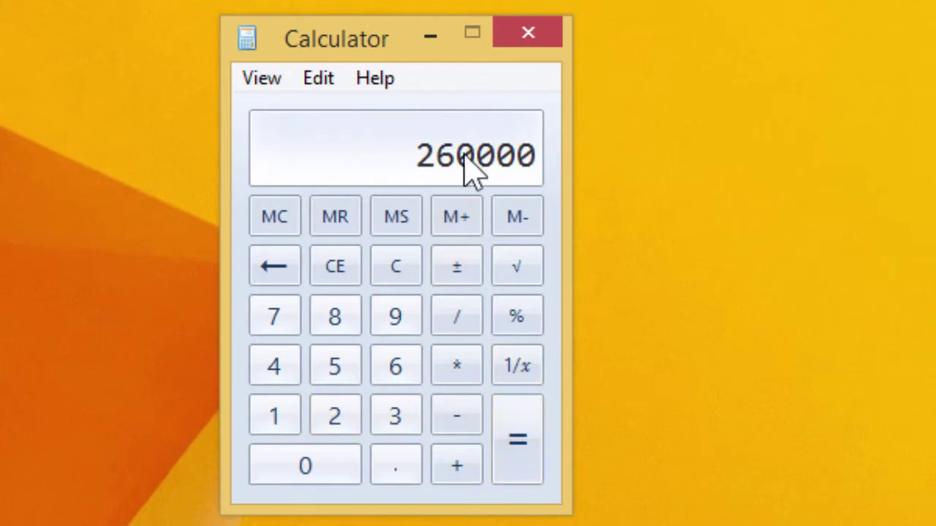
- Turn on digit grouping to show 260,000, then clear the display
left_click(271, 84)
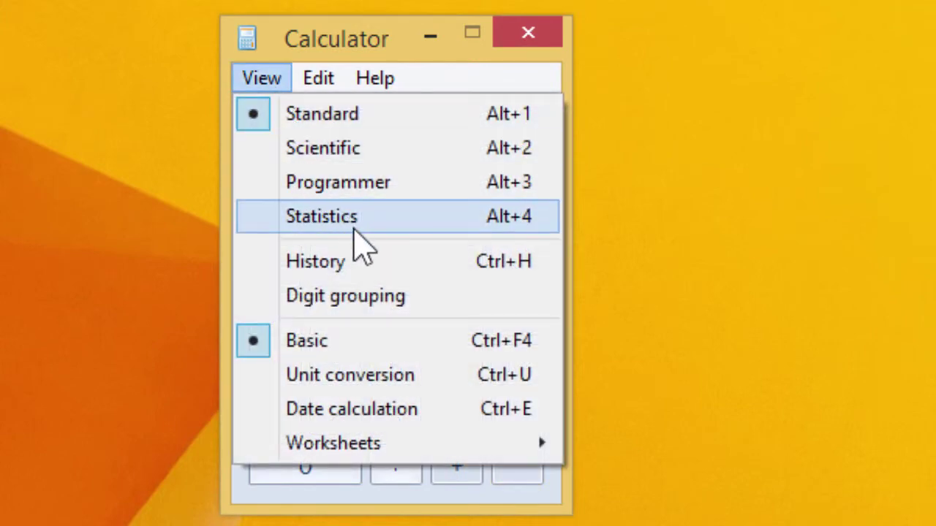
left_click(373, 296)
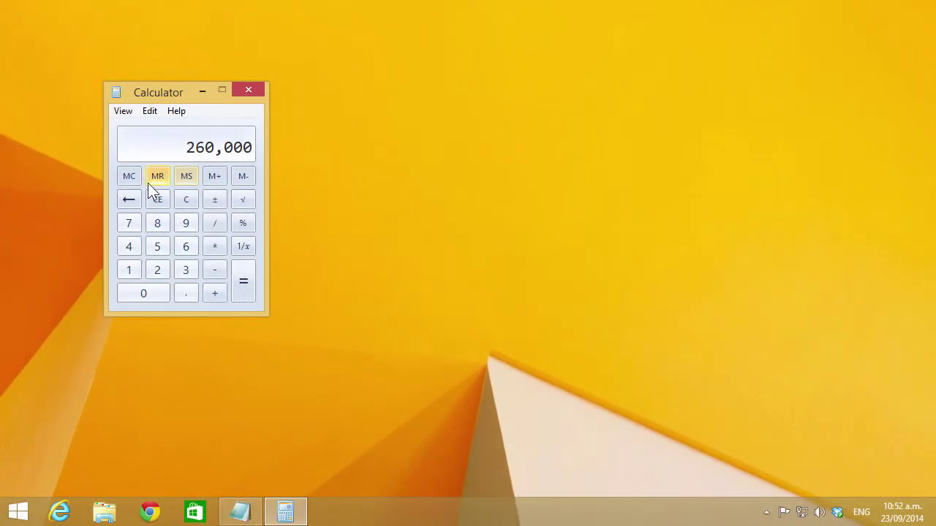
left_click(158, 200)
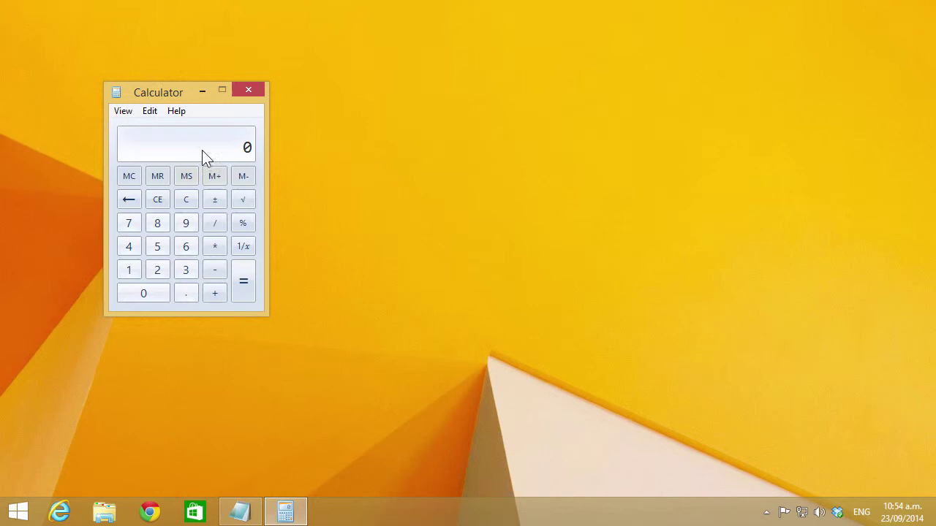
- Switch to unit conversion and convert 5 acres to hectares (2.0234282112)
left_click(123, 112)
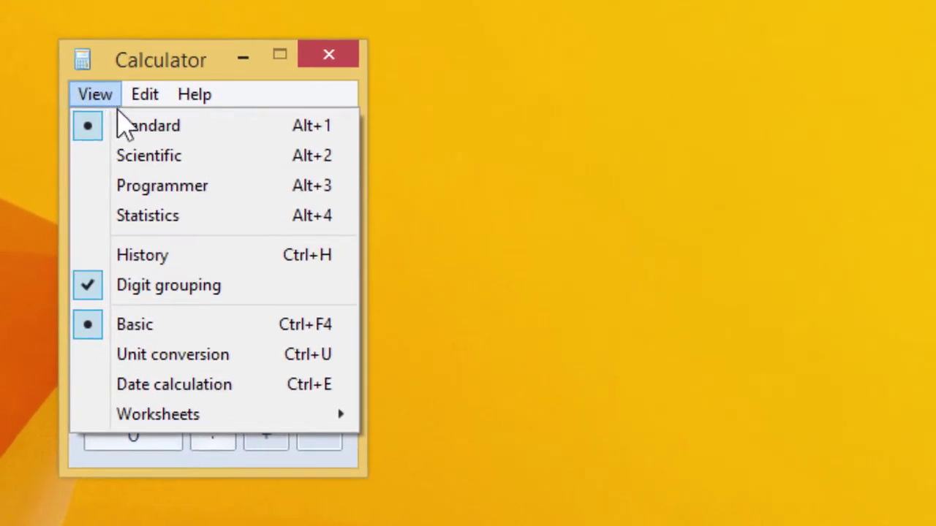
left_click(224, 358)
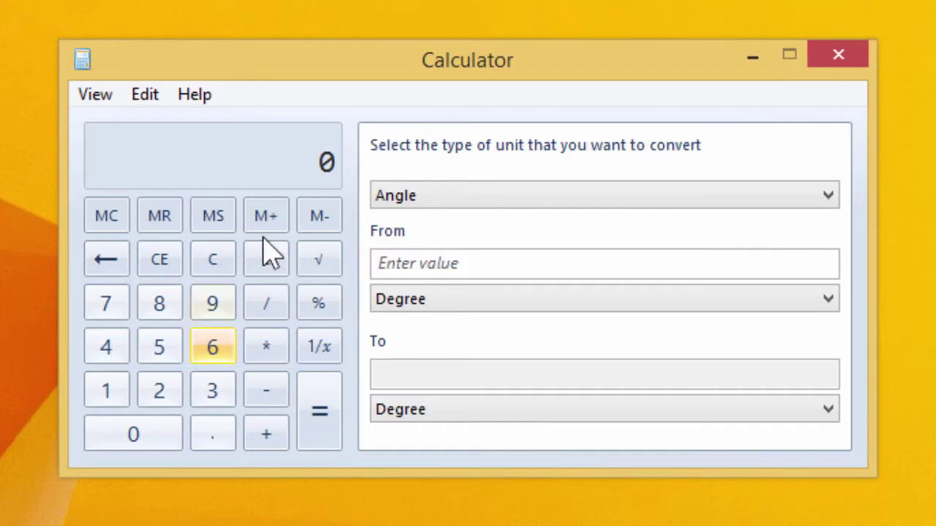
left_click(487, 201)
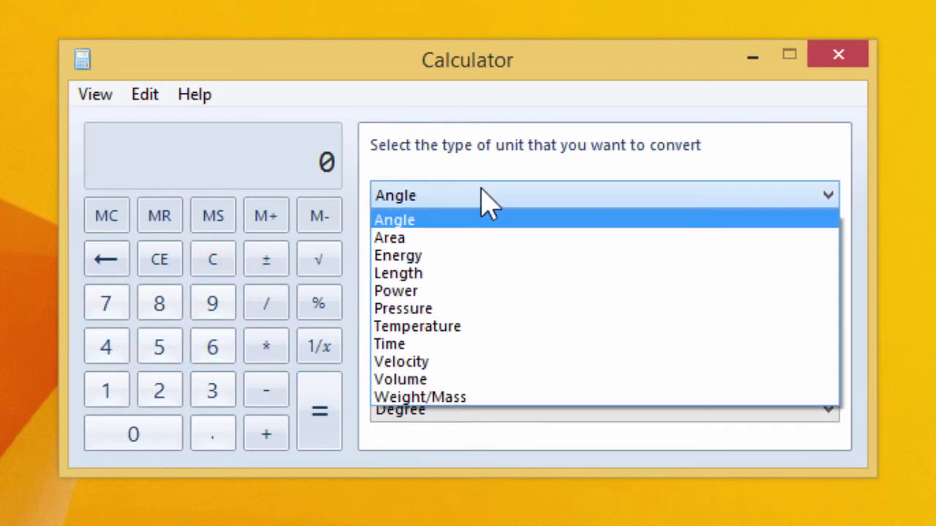
left_click(436, 238)
left_click(435, 262)
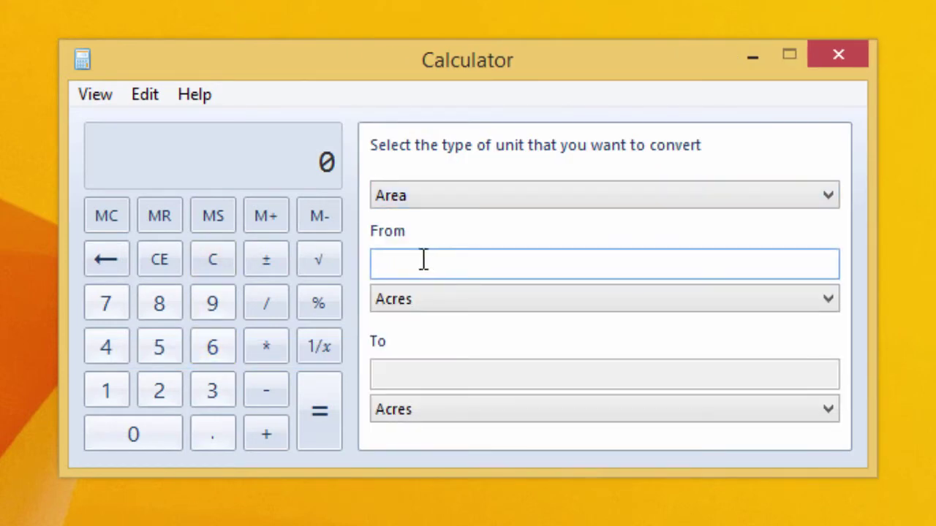
left_click(418, 409)
left_click(432, 453)
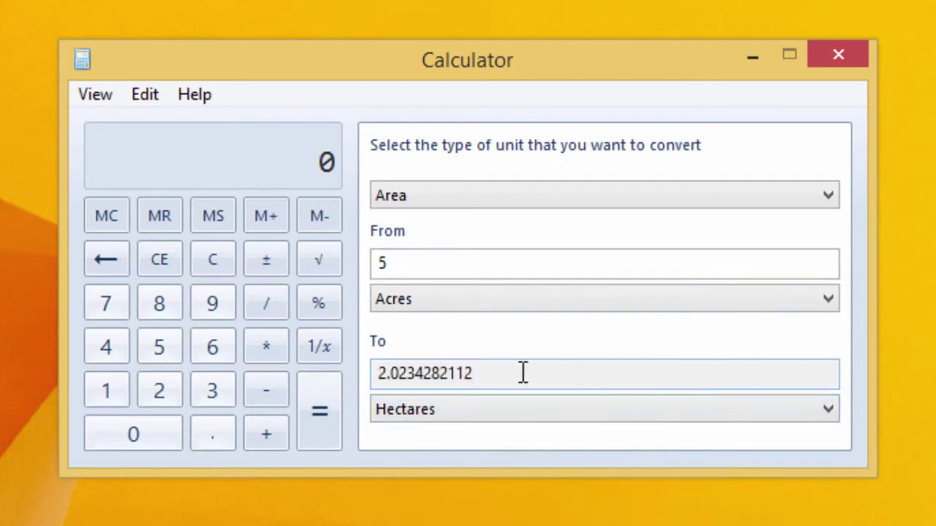
- Convert 33 degrees Celsius to Fahrenheit, giving 91.4
left_click(444, 195)
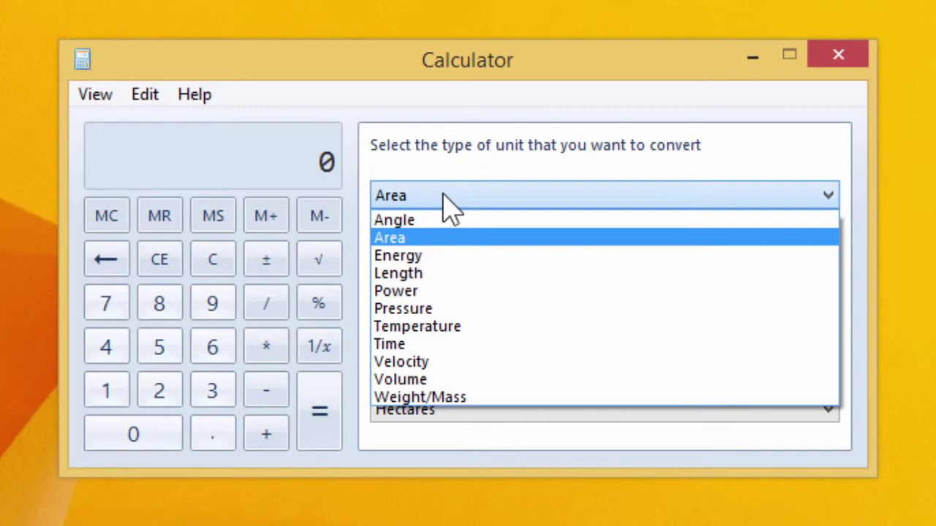
left_click(437, 327)
left_click(453, 266)
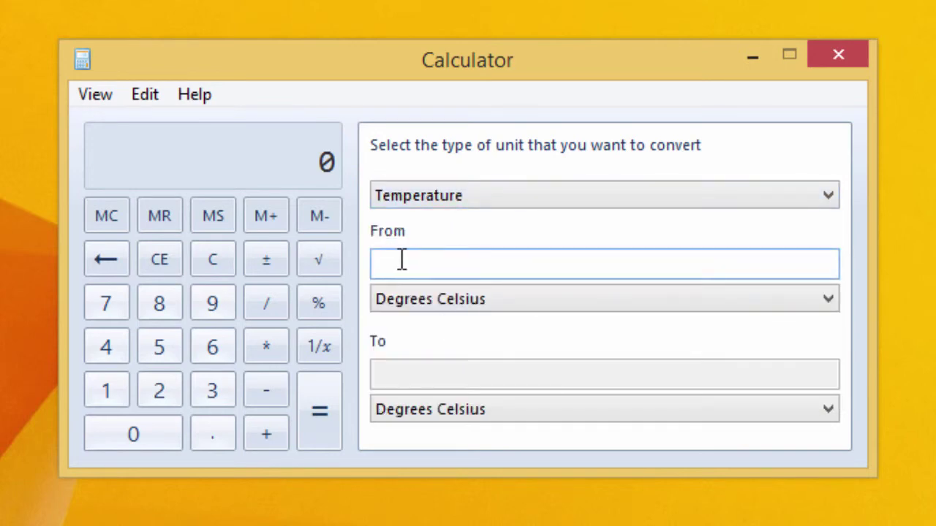
left_click(475, 413)
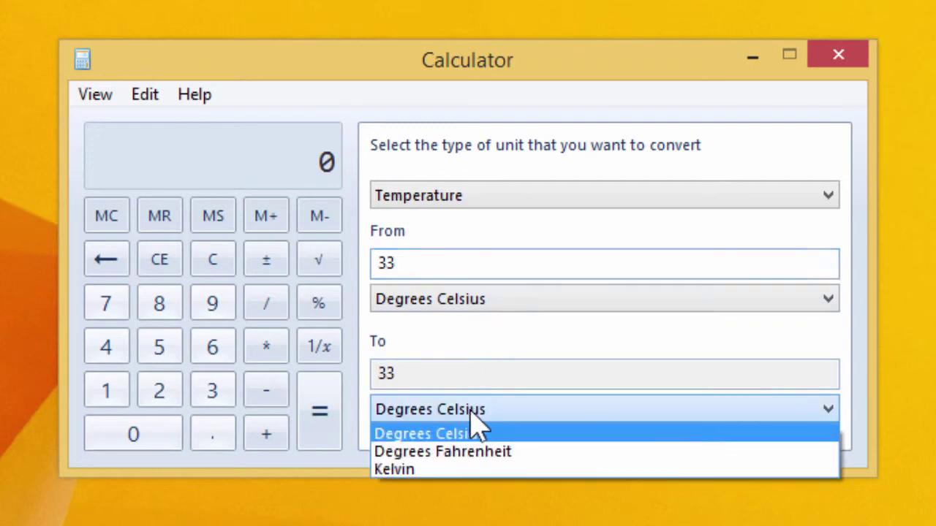
left_click(432, 453)
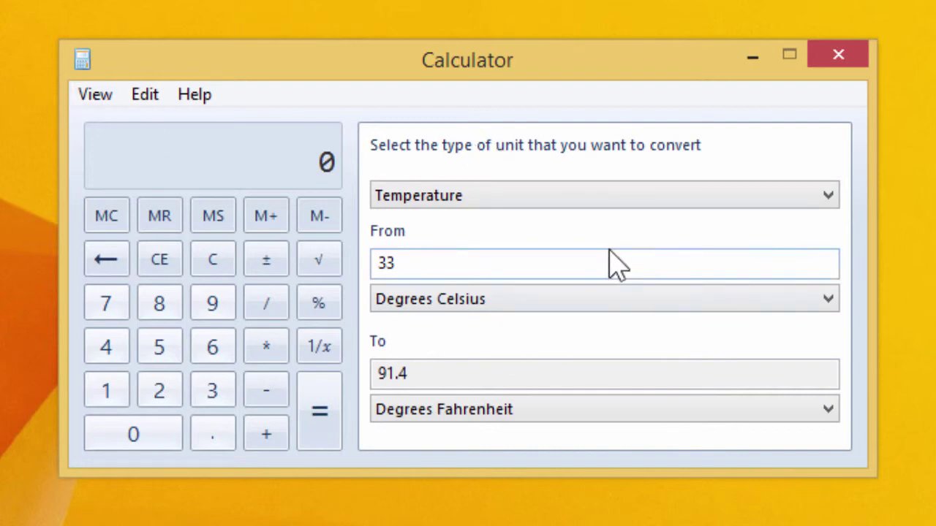
left_click(97, 97)
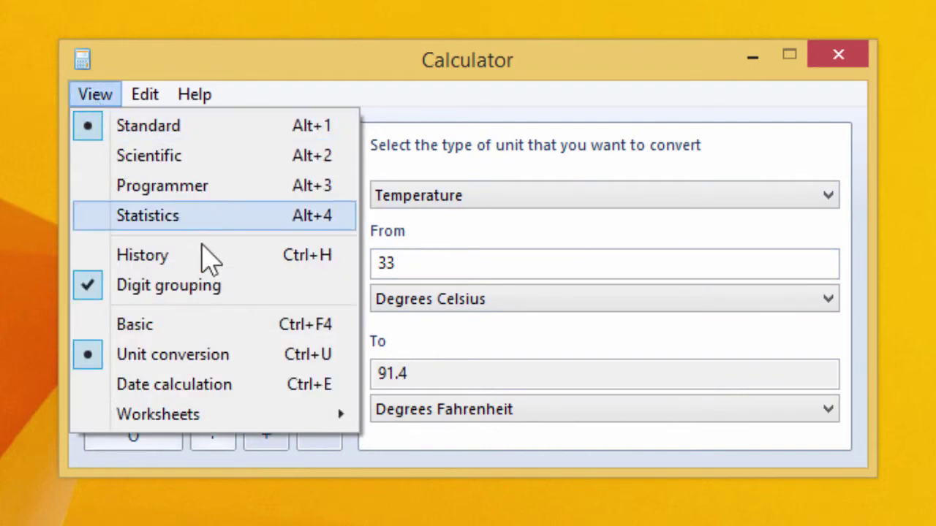
- In date calculation, find the 93-day difference between 23/09/2014 and 25/12/2014
left_click(300, 384)
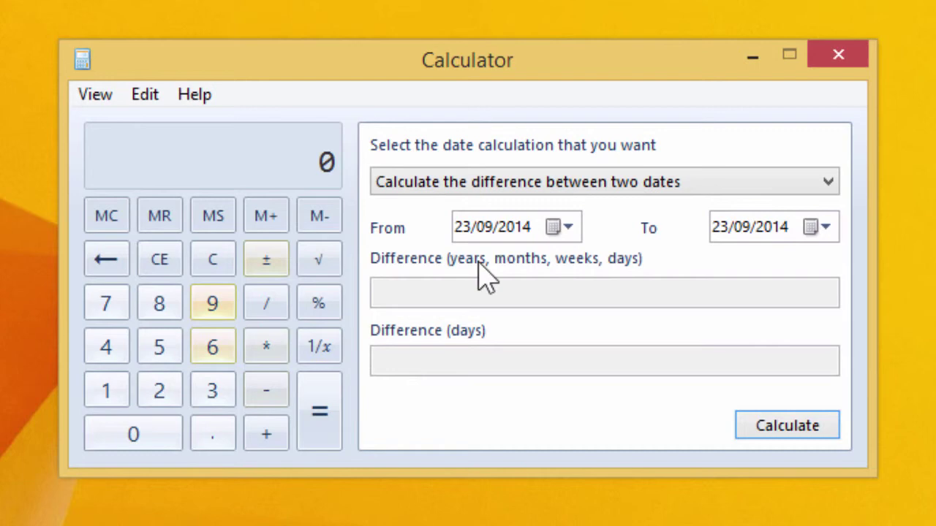
left_click(815, 228)
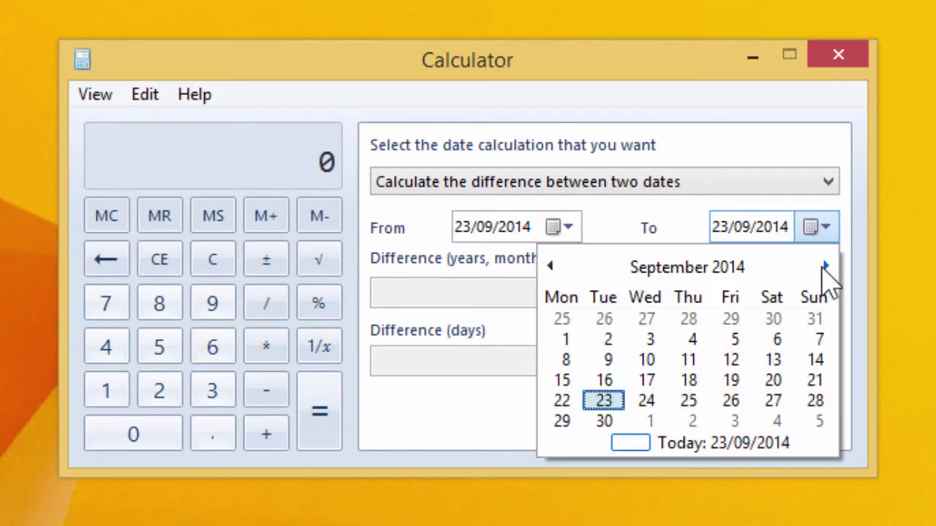
left_click(824, 266)
left_click(823, 266)
left_click(824, 266)
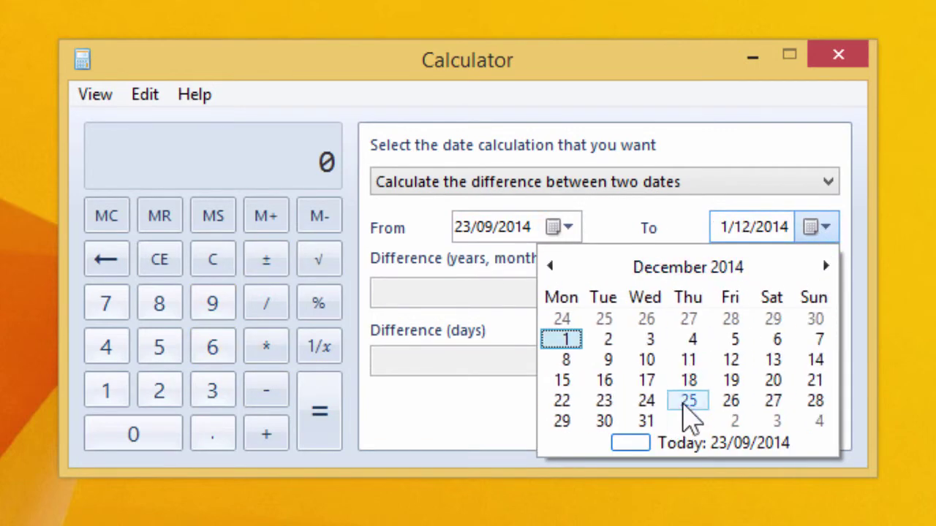
left_click(687, 402)
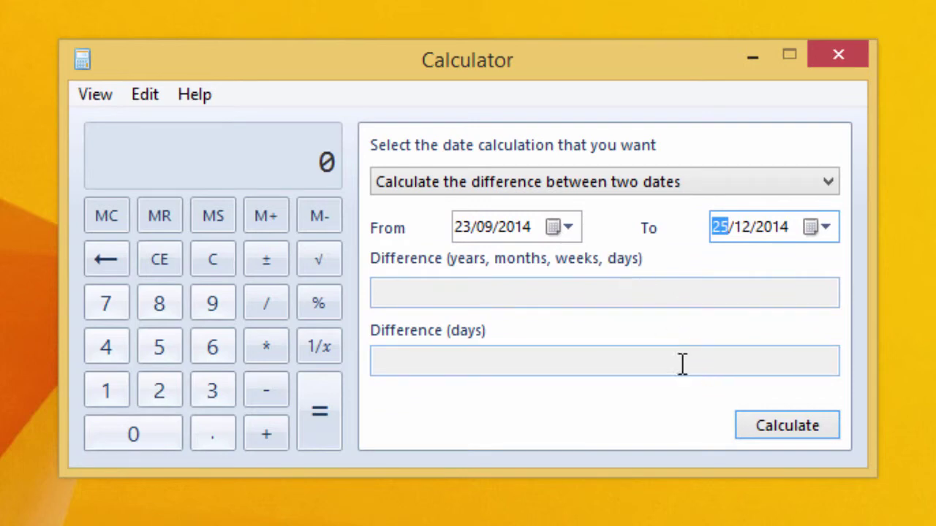
left_click(786, 427)
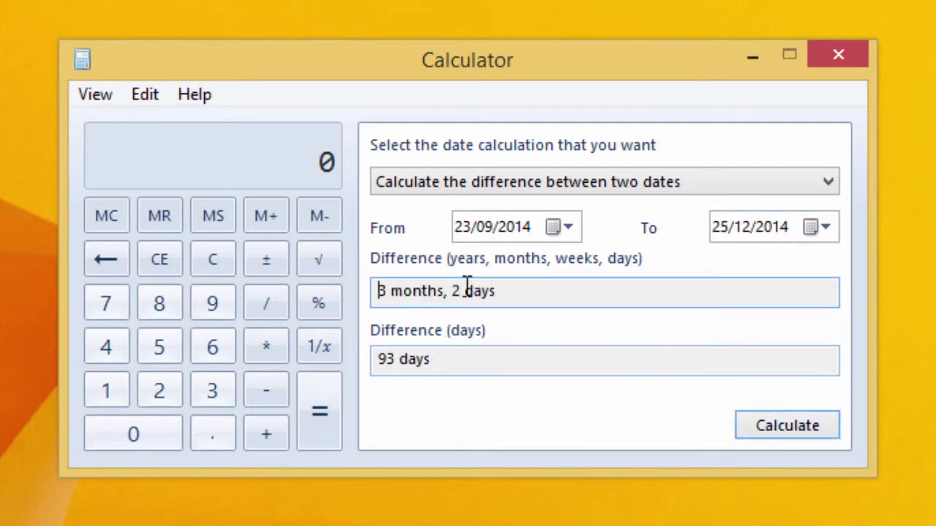
- Add 3 months and 6 days to 23/09/2014, giving Monday, 29 December 2014
left_click(567, 186)
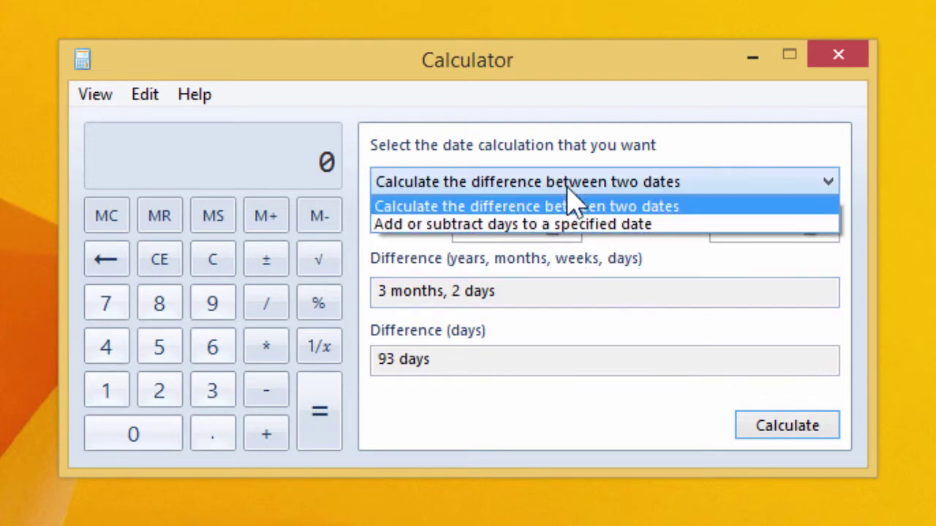
left_click(575, 226)
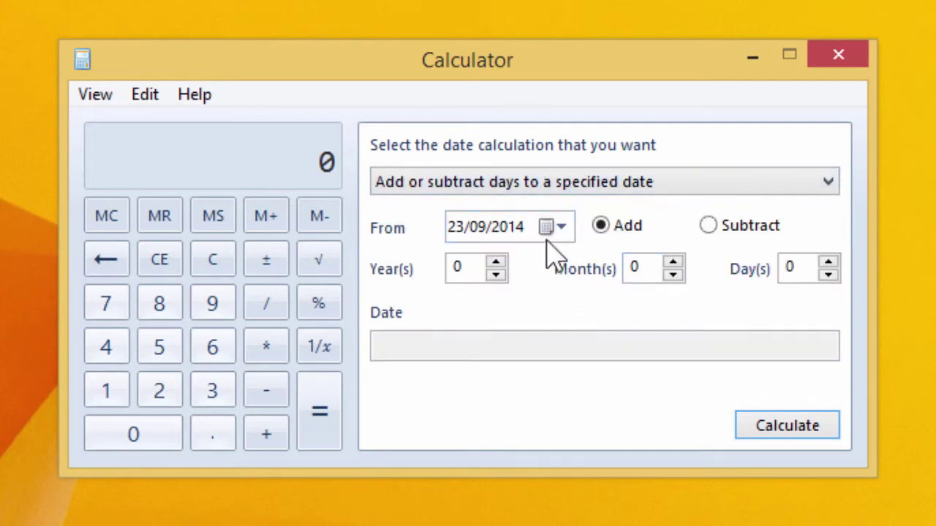
double_click(661, 268)
type("3")
double_click(796, 262)
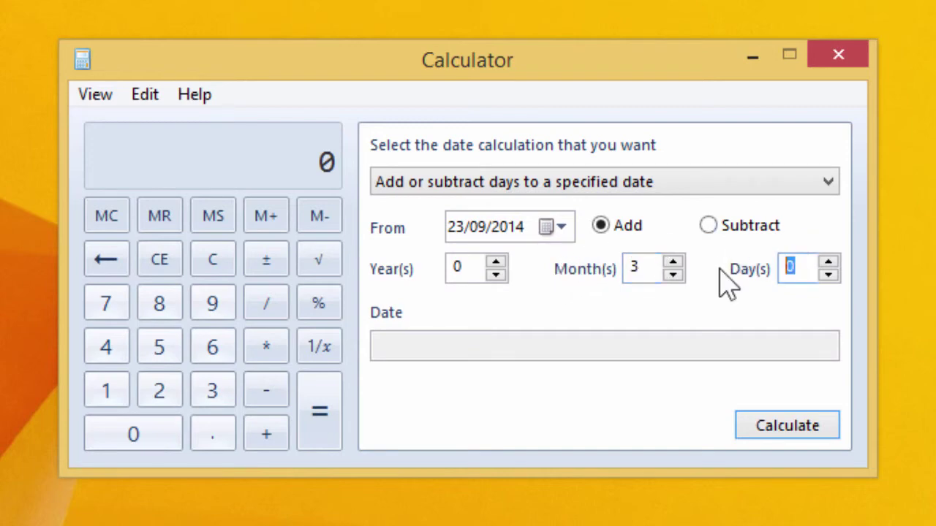
type("6")
left_click(810, 430)
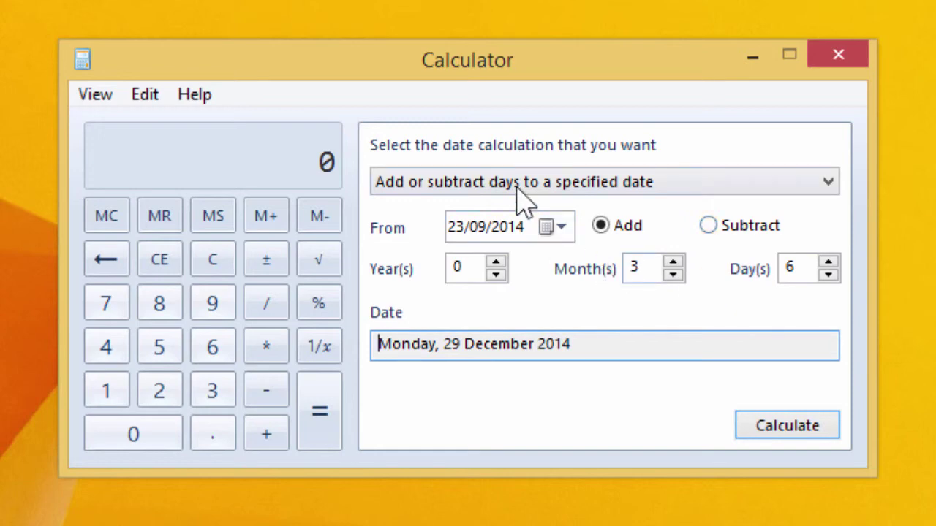
left_click(94, 96)
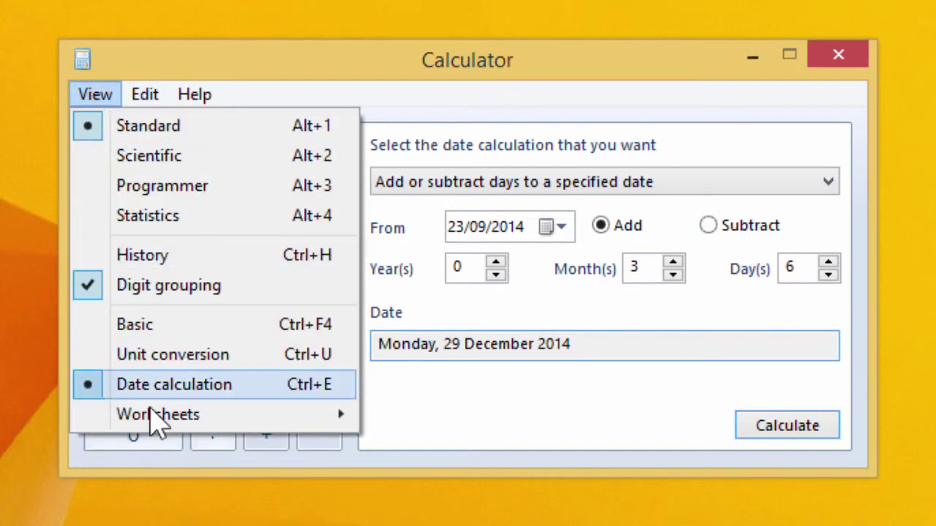
- Open the Mortgage worksheet and enter purchase price 356000 and down payment 25000
mouse_move(164, 423)
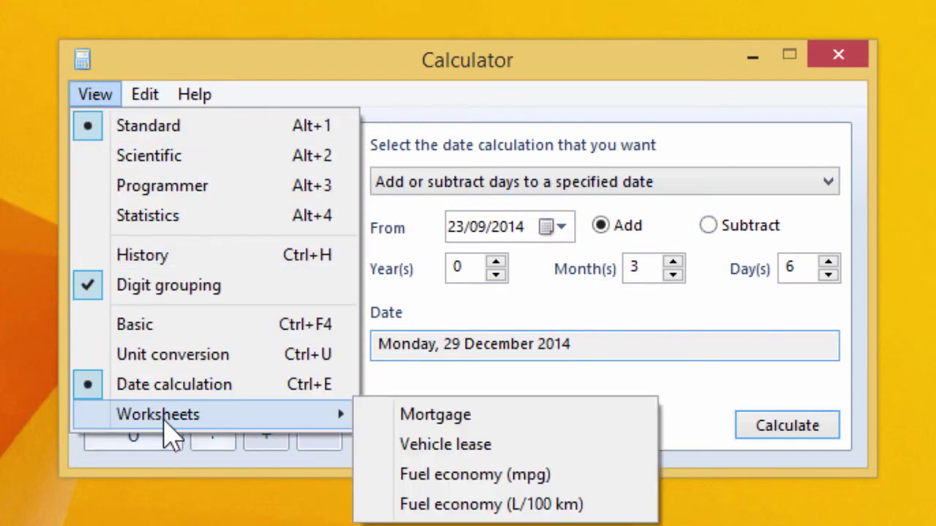
left_click(482, 424)
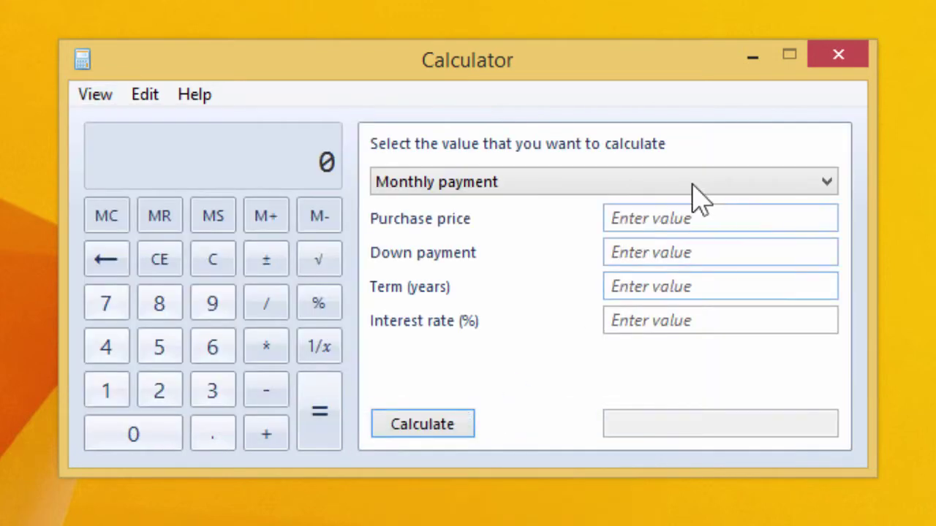
left_click(627, 218)
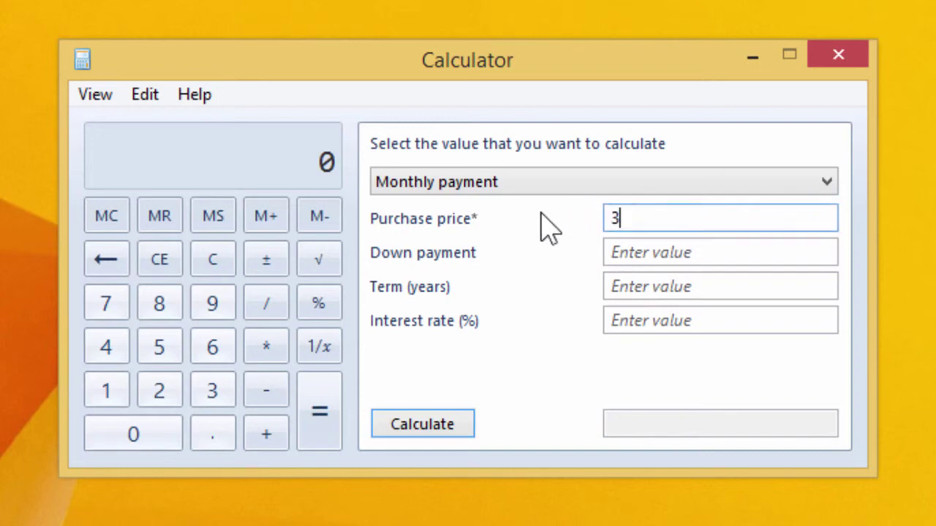
type("356000")
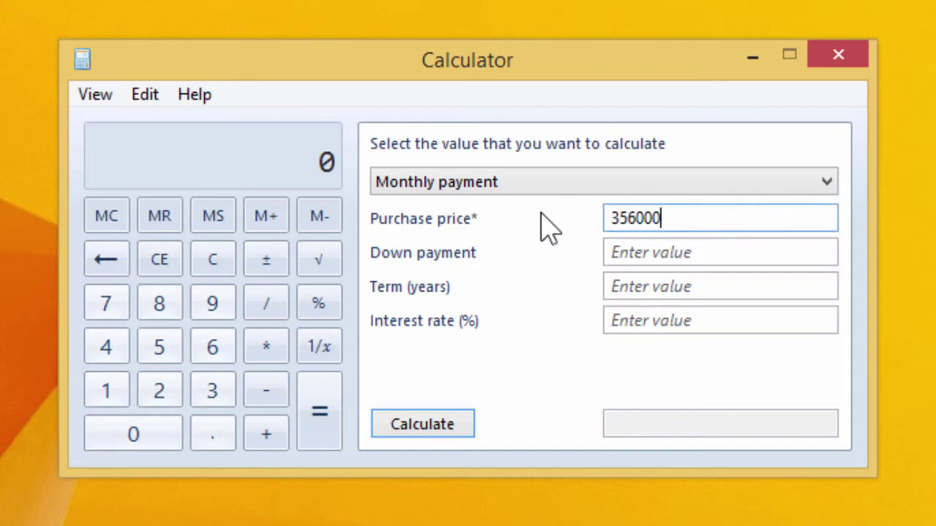
left_click(639, 247)
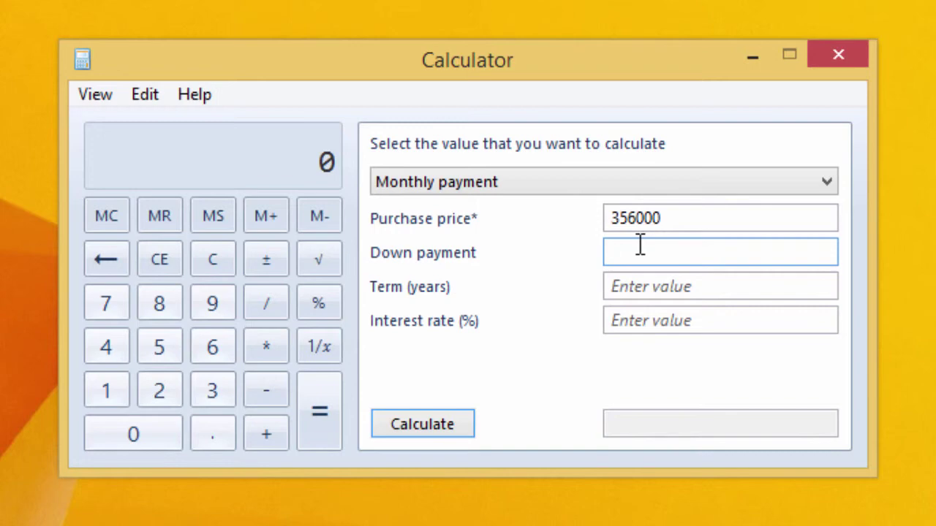
type("25000")
- Enter a 25-year term at 5.23% interest, calculating a 1979.606275092566 monthly payment
left_click(633, 289)
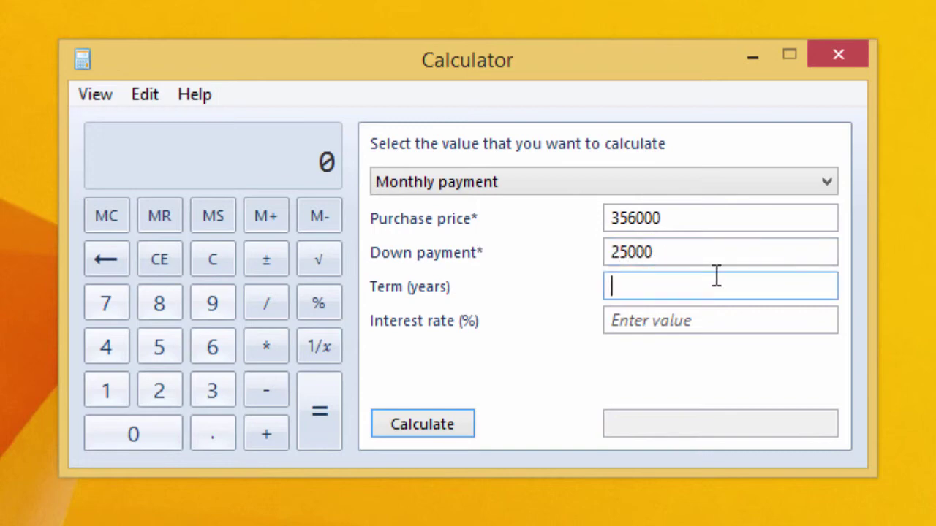
left_click(638, 316)
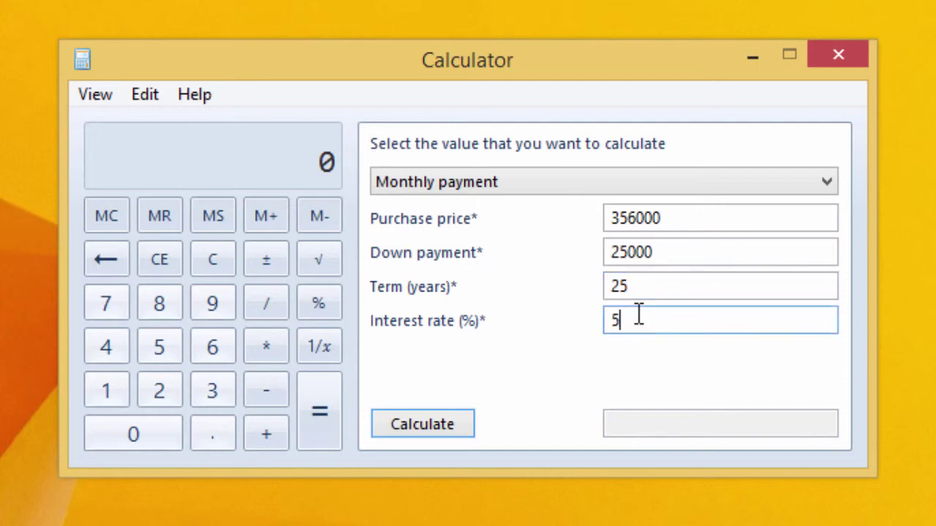
type("5.23")
left_click(413, 430)
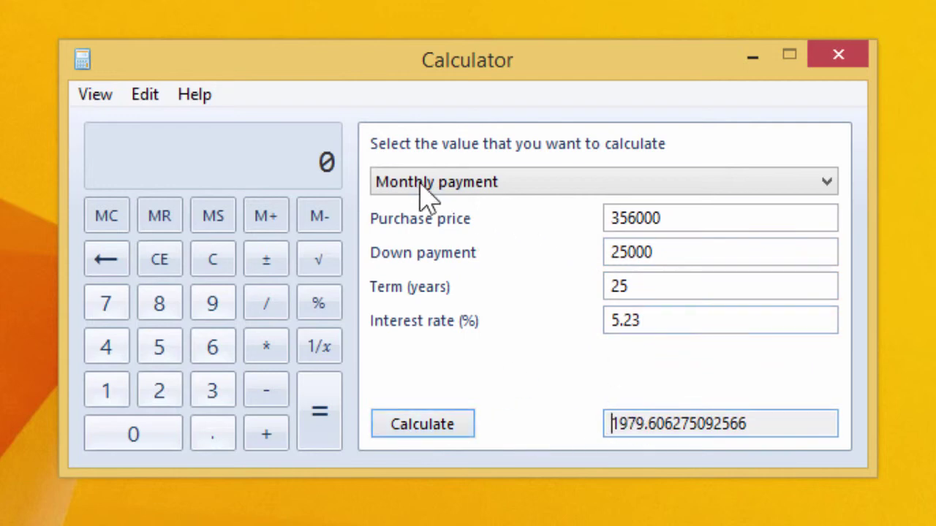
left_click(612, 424)
left_click(576, 188)
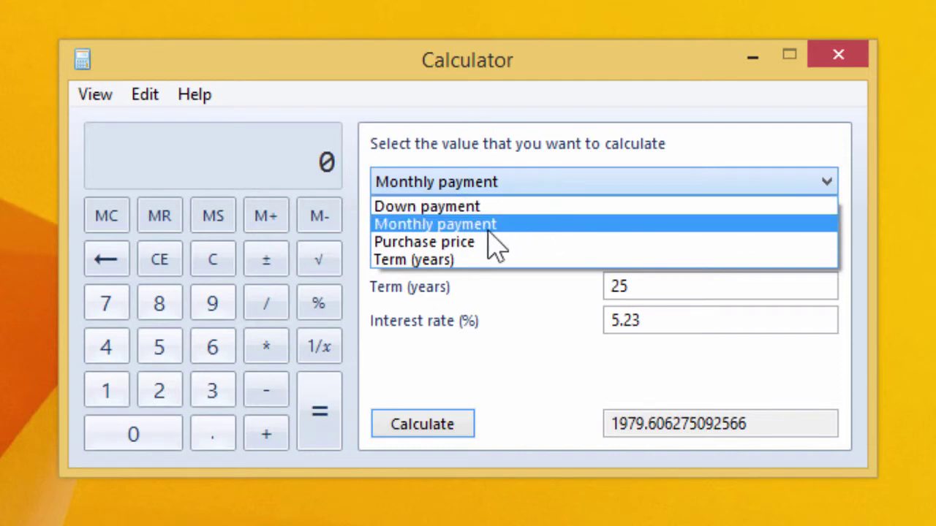
- Solve the mortgage for the loan term with a 2500 monthly payment
left_click(453, 261)
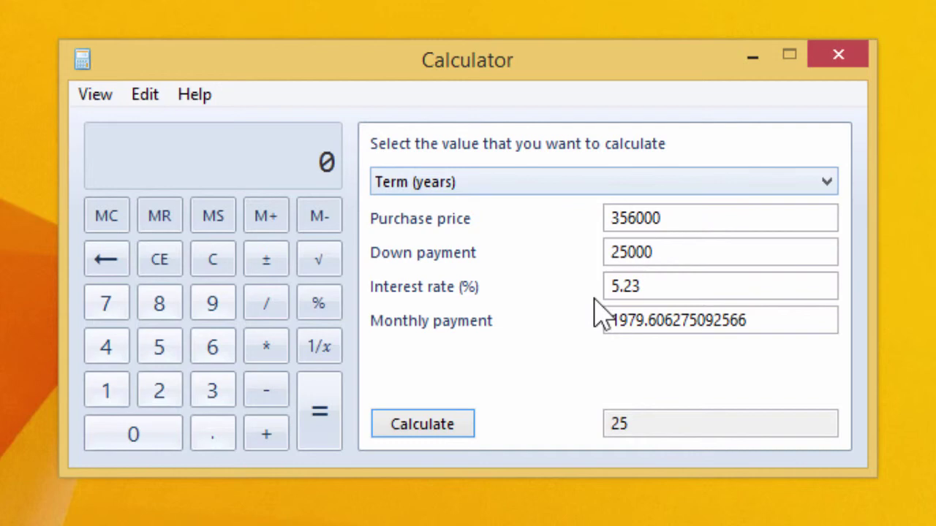
left_click_drag(780, 319, 534, 315)
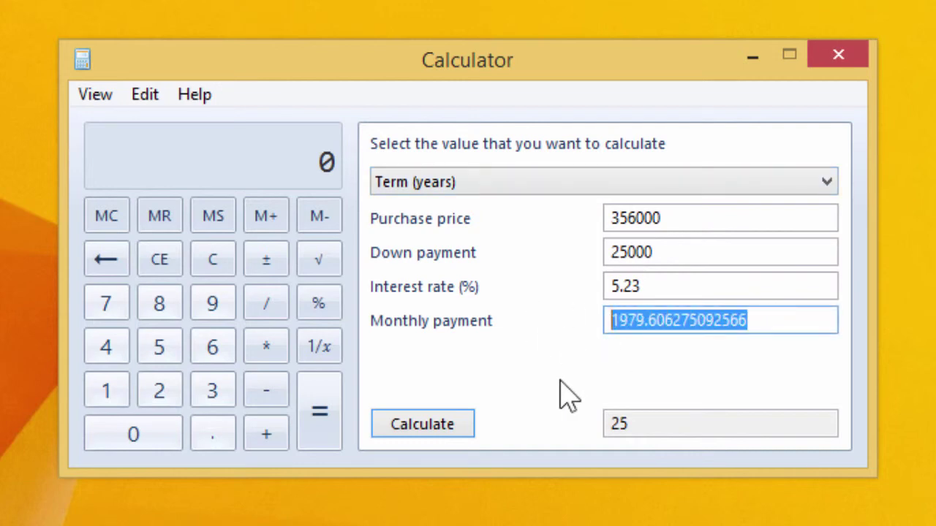
type("2500")
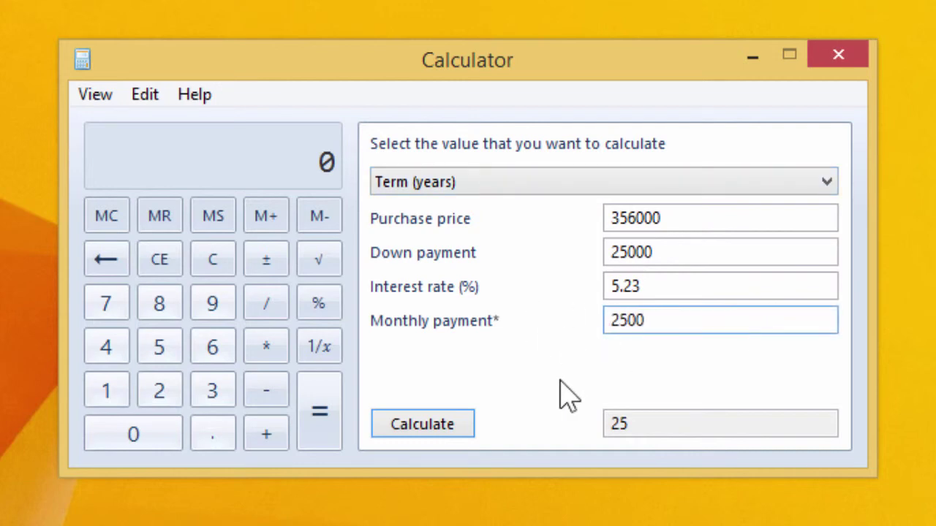
left_click(449, 428)
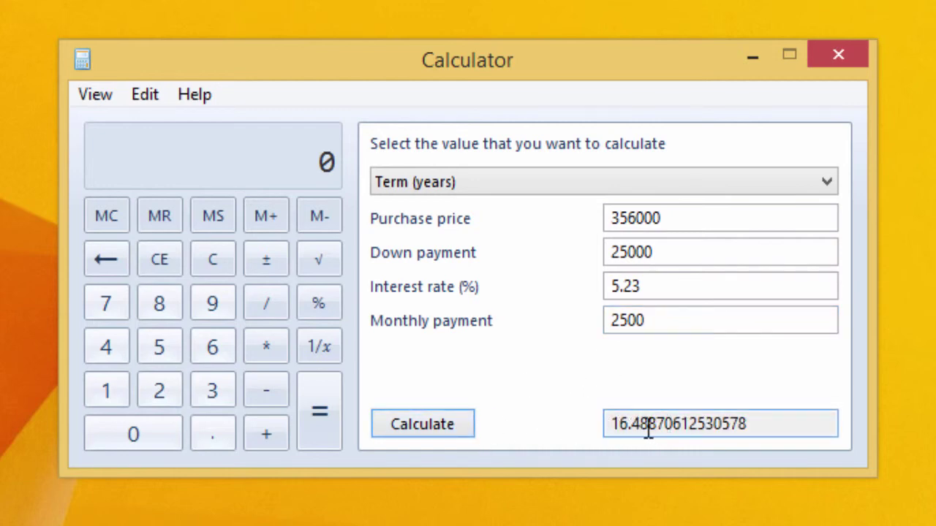
left_click(610, 424)
- Recalculate the term for a 3000 monthly payment, giving 12.56266732708332 years
double_click(637, 320)
type("3000")
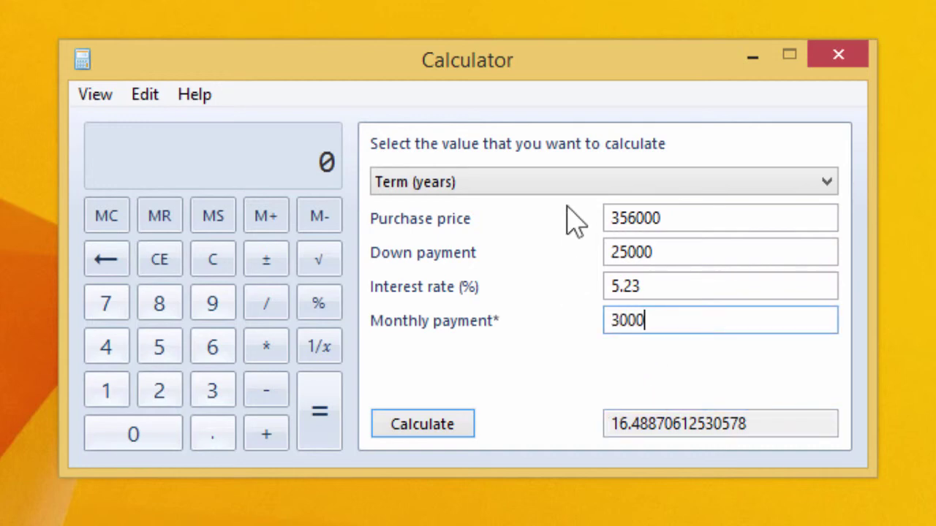
left_click(423, 436)
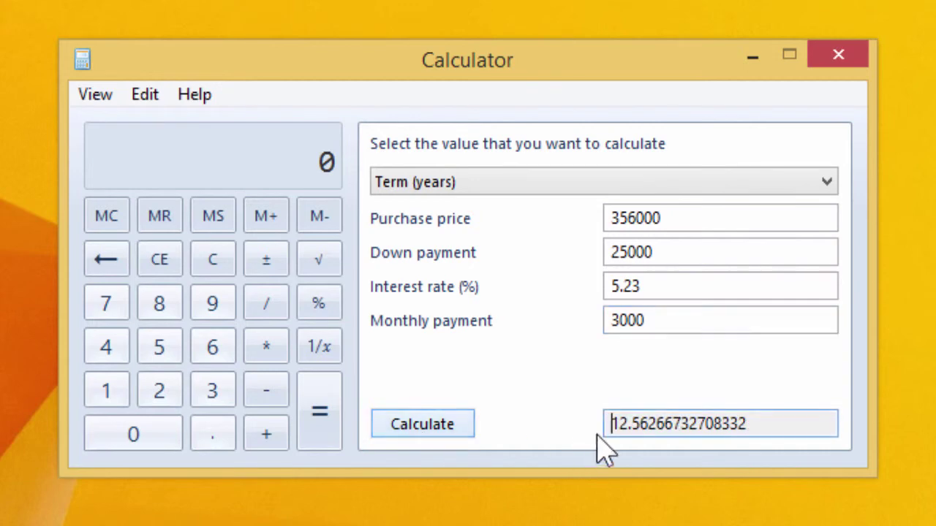
double_click(695, 430)
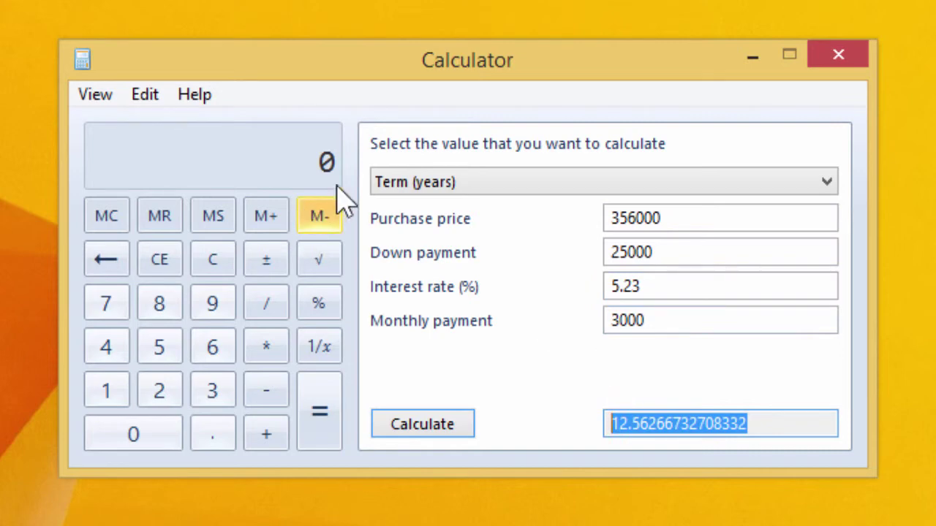
left_click(94, 101)
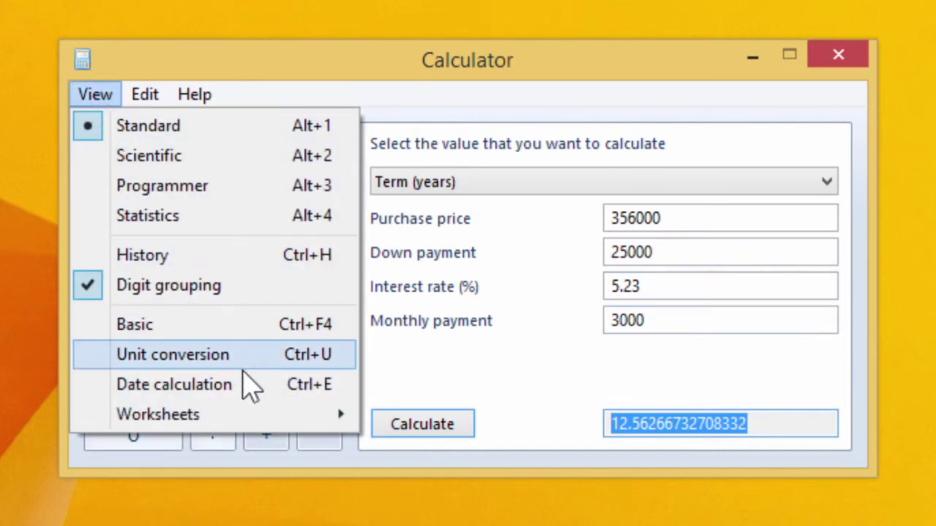
- Leave the Worksheets choices unchanged and switch the view back to Basic
mouse_move(236, 418)
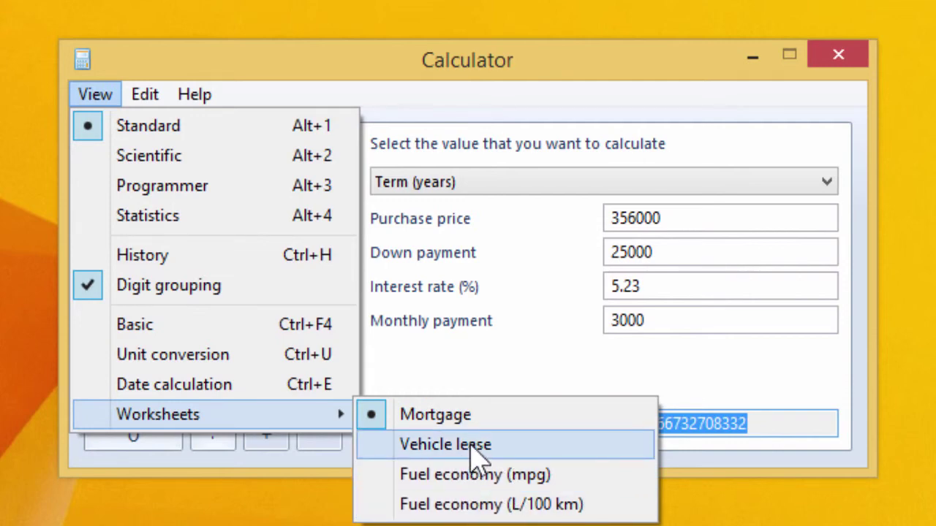
left_click(368, 79)
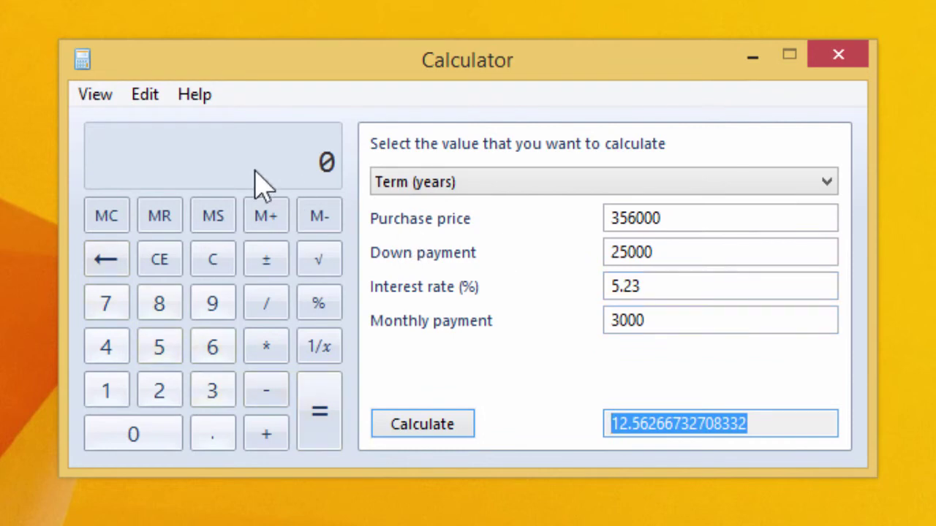
left_click(93, 100)
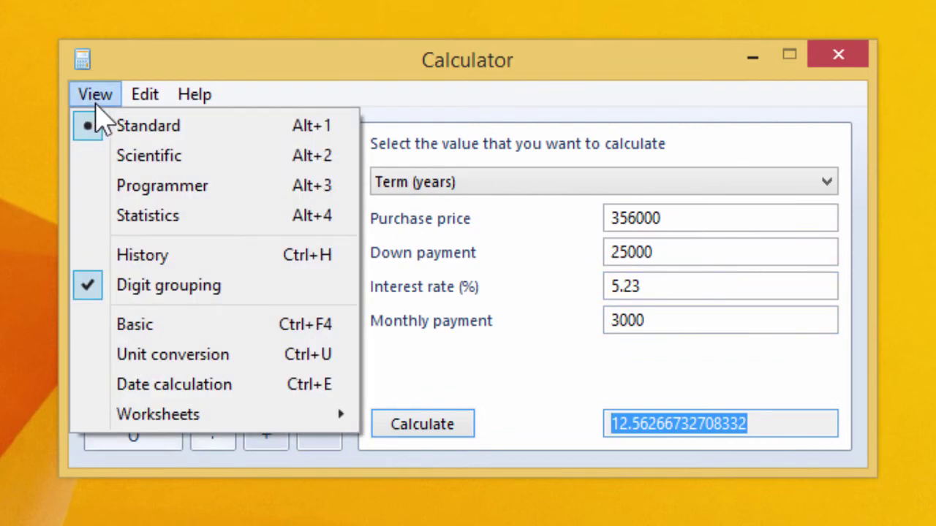
left_click(154, 326)
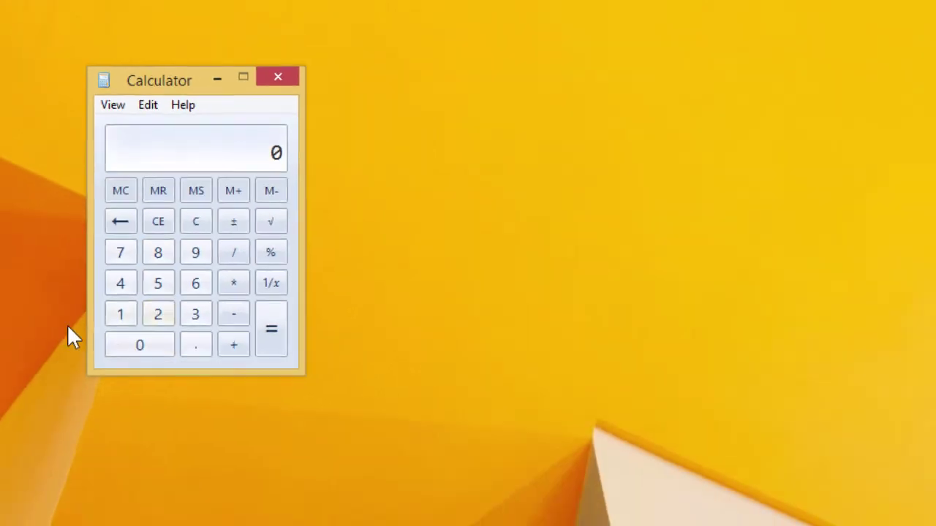
- Search the Start screen for 'calculator' and launch the full-screen Calculator app
left_click(19, 516)
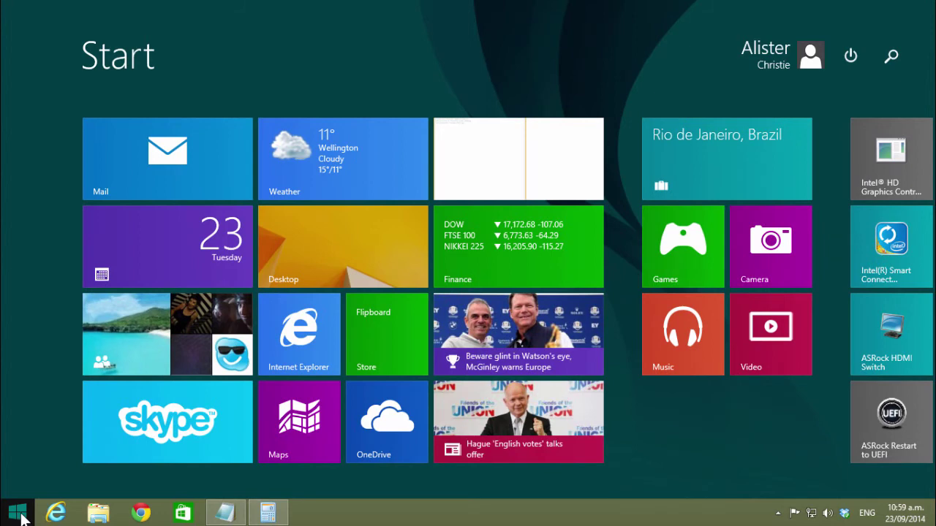
type("calculat")
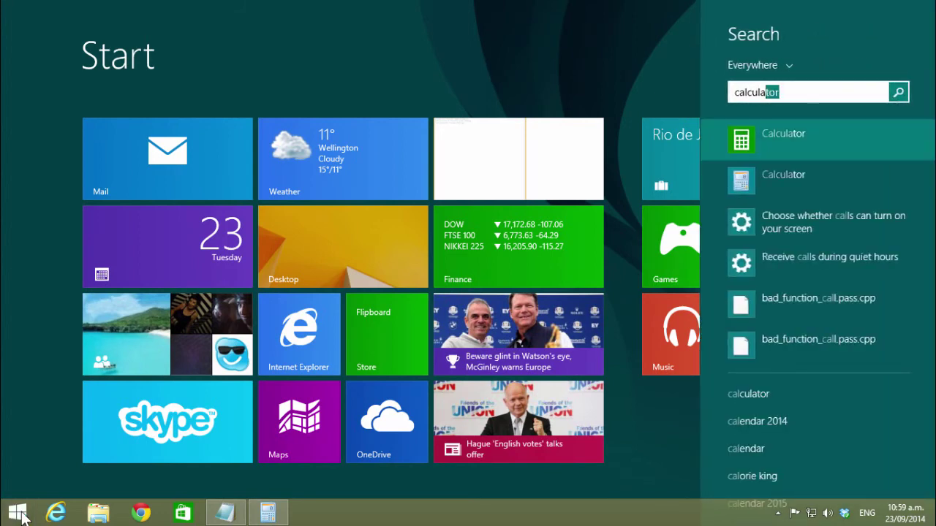
left_click(740, 139)
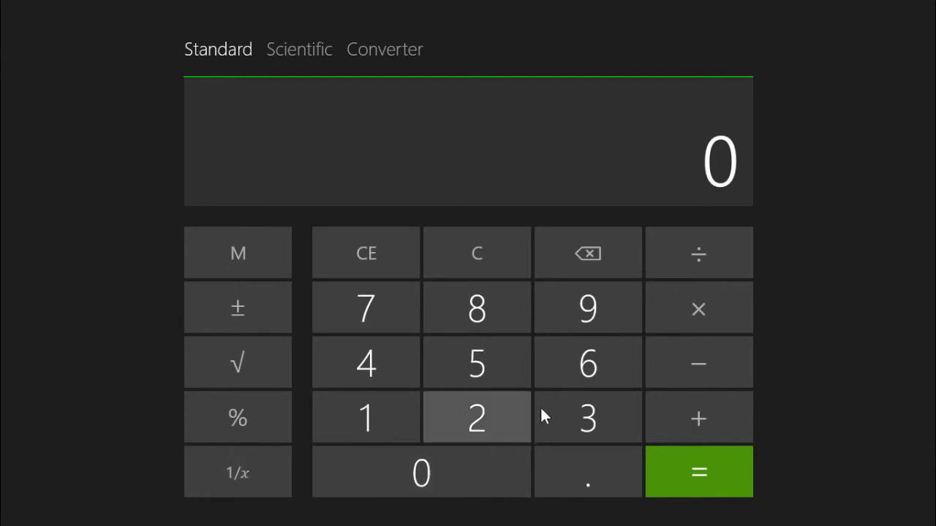
- Compute 5 × 6 + 9 = 39, then move through the Scientific view to the Converter
left_click(526, 344)
left_click(687, 311)
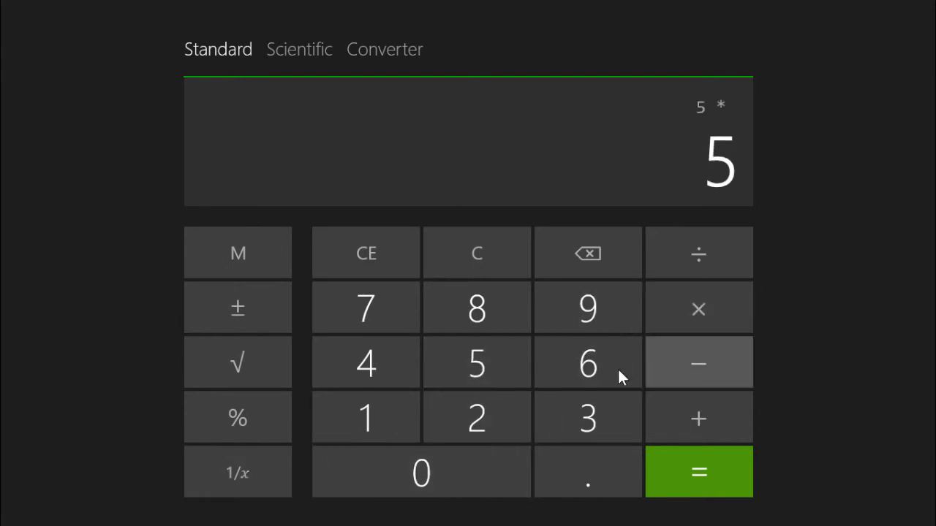
left_click(620, 375)
left_click(685, 461)
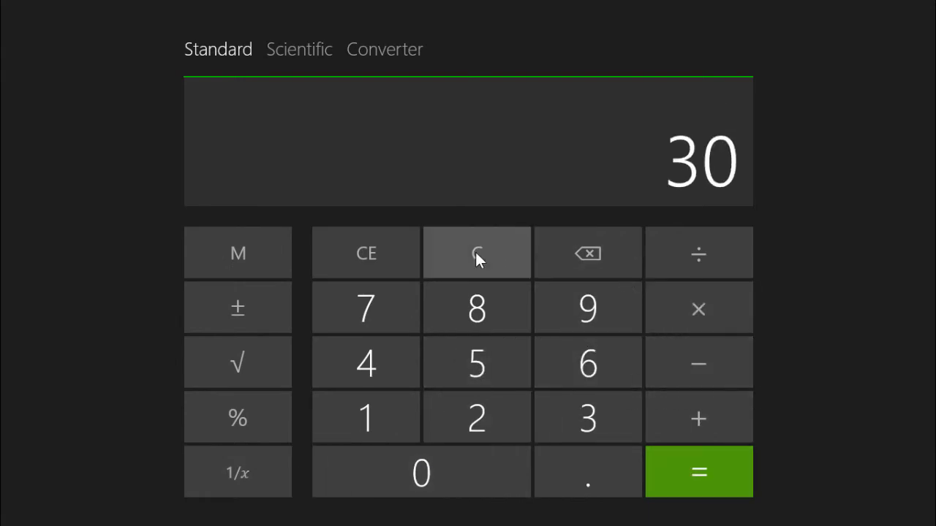
key("plus")
key("9")
key("Return")
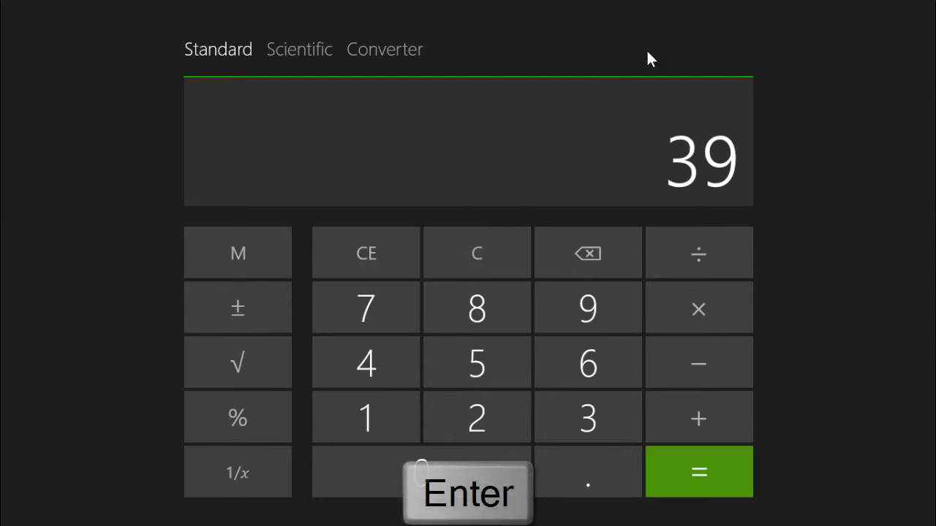
left_click(307, 50)
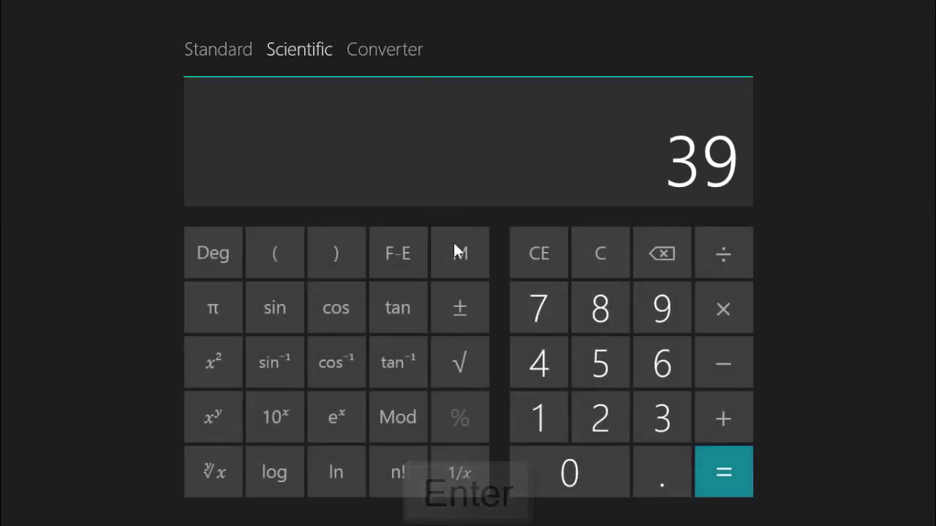
left_click(378, 48)
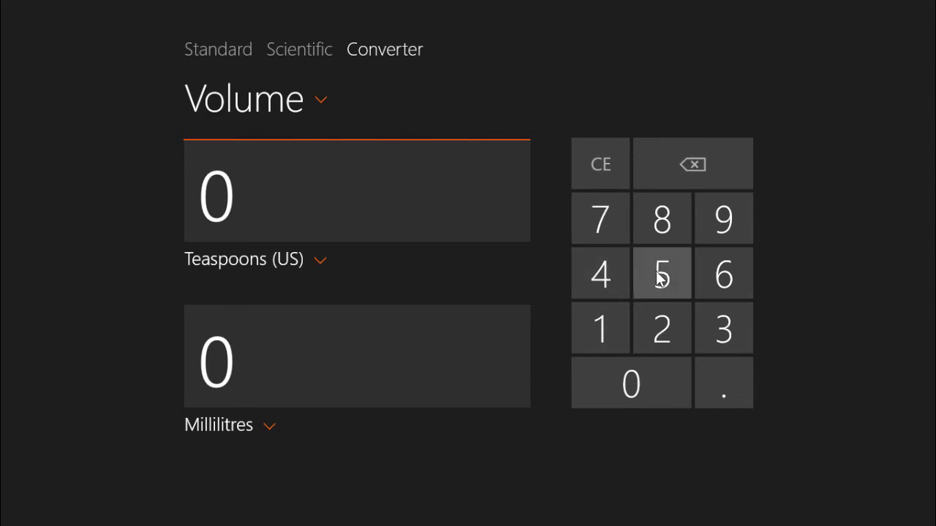
- Enter 7 teaspoons to convert to millilitres
left_click(598, 221)
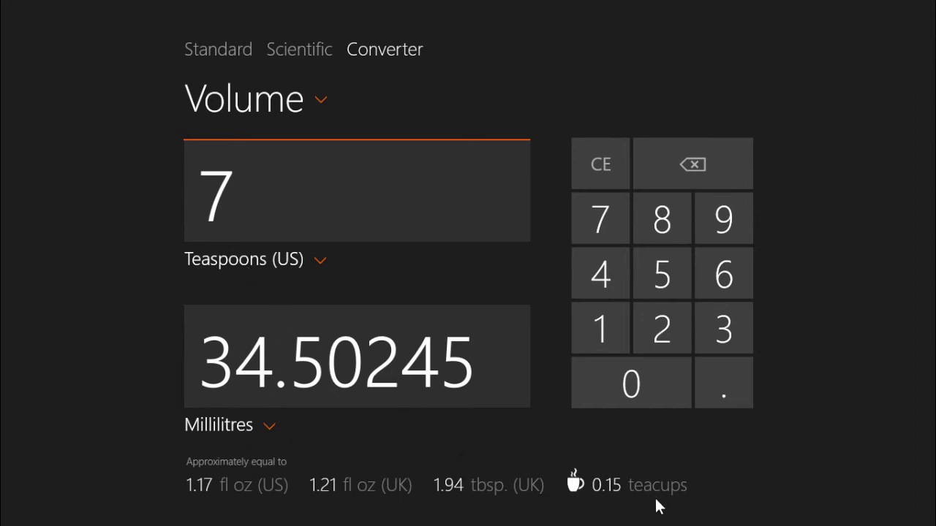
left_click(245, 267)
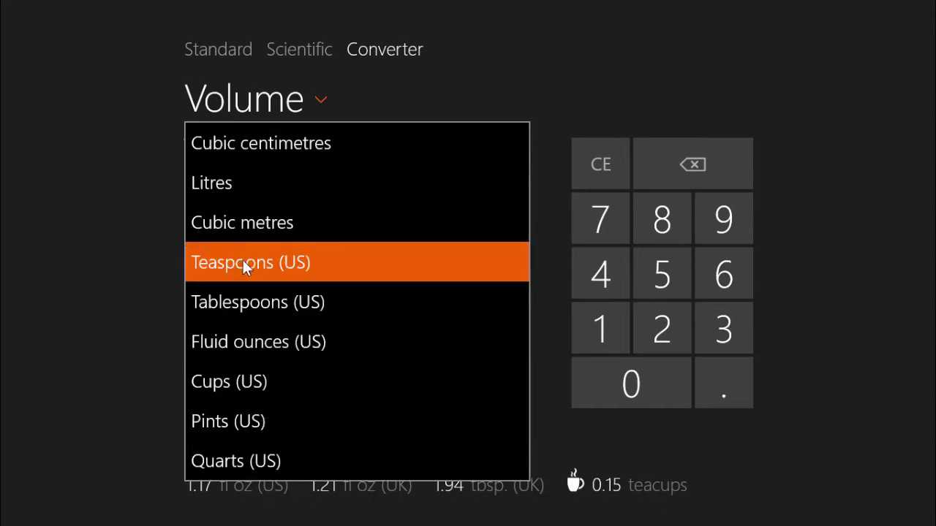
left_click(258, 265)
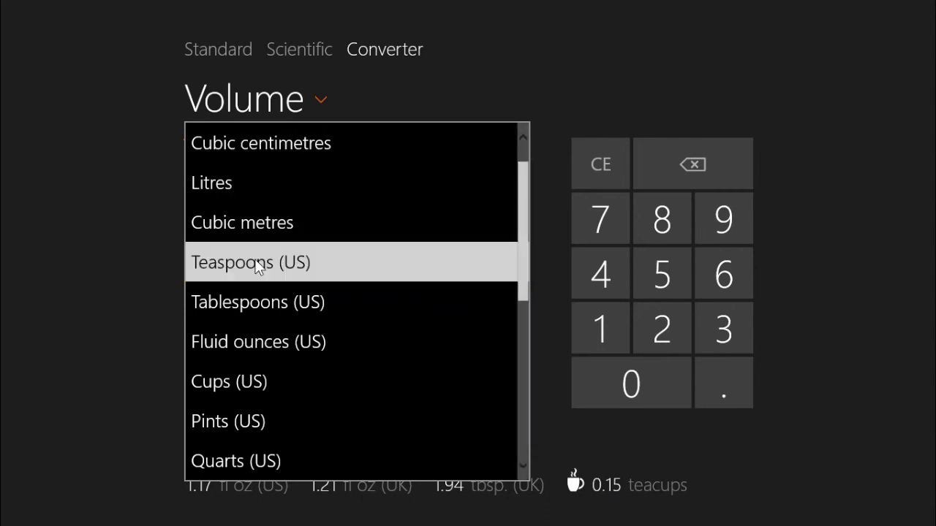
- Switch the converter to Energy, converting 7 Joules to 5.162935 Foot-pounds
left_click(317, 110)
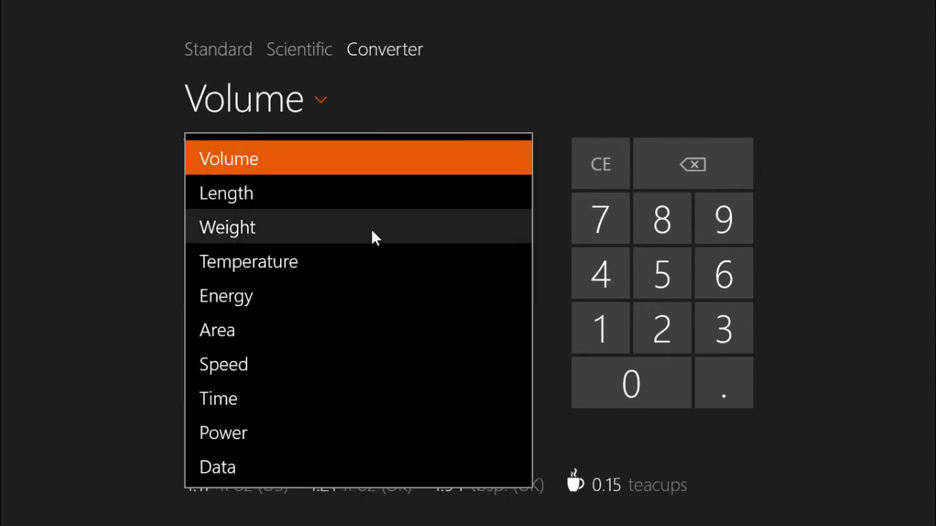
left_click(278, 300)
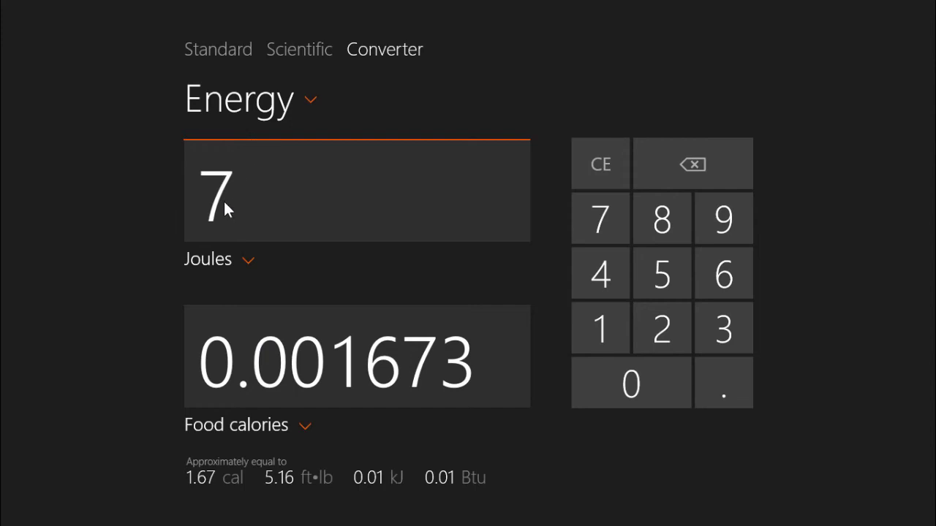
left_click(275, 424)
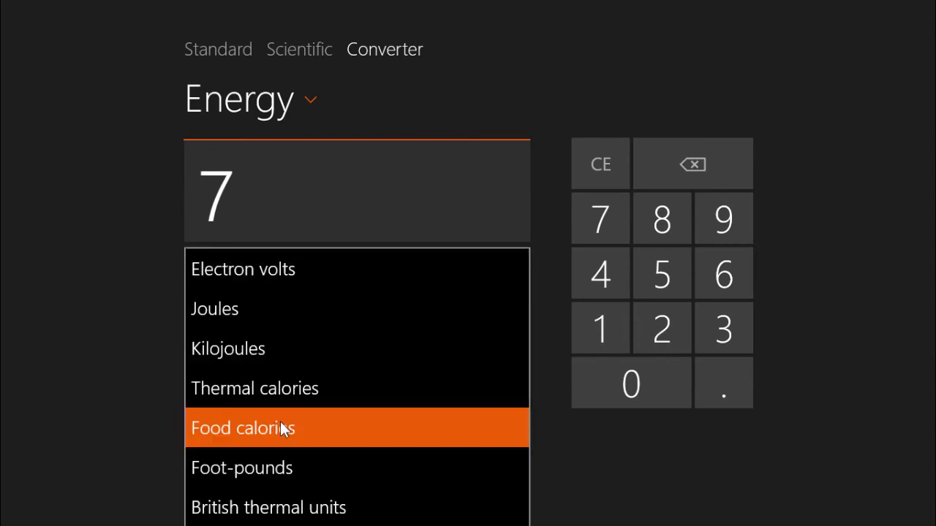
left_click(272, 465)
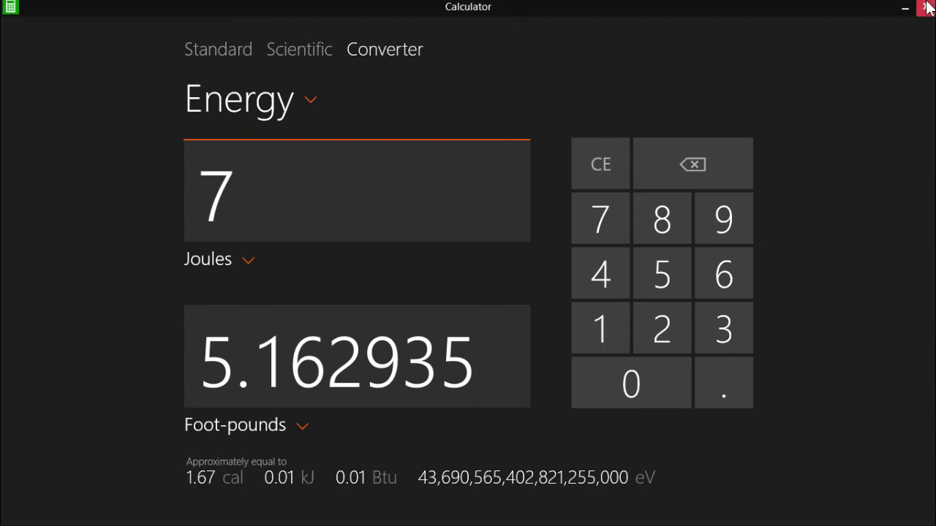
- Close the full-screen Calculator app from its title bar, revealing the classic Calculator
left_click(919, 9)
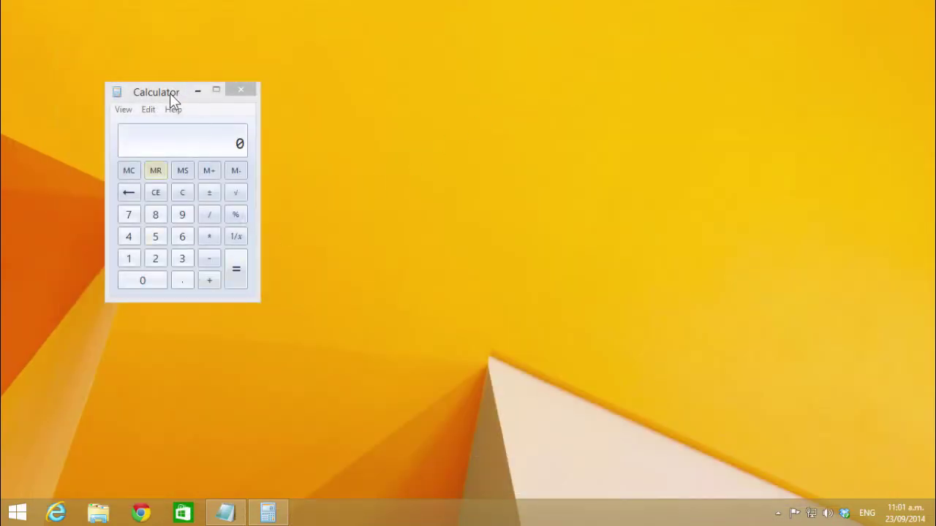